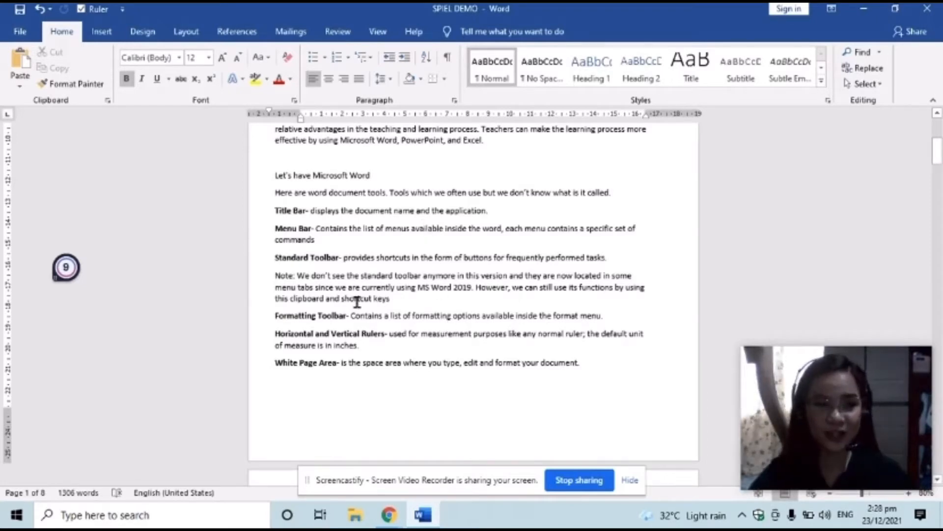
{"action": "left_click", "coordinate": [274, 259]}
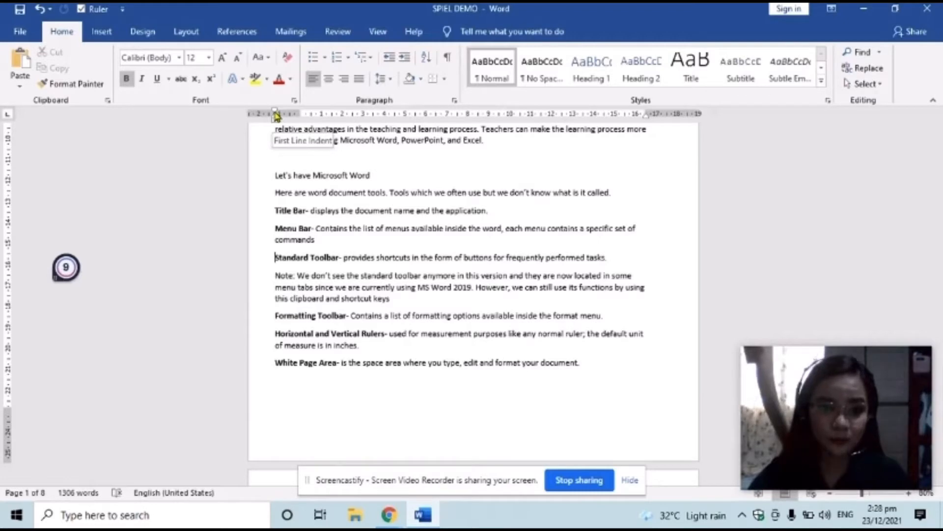
{"action": "left_click_drag", "start_coordinate": [276, 115], "coordinate": [305, 114]}
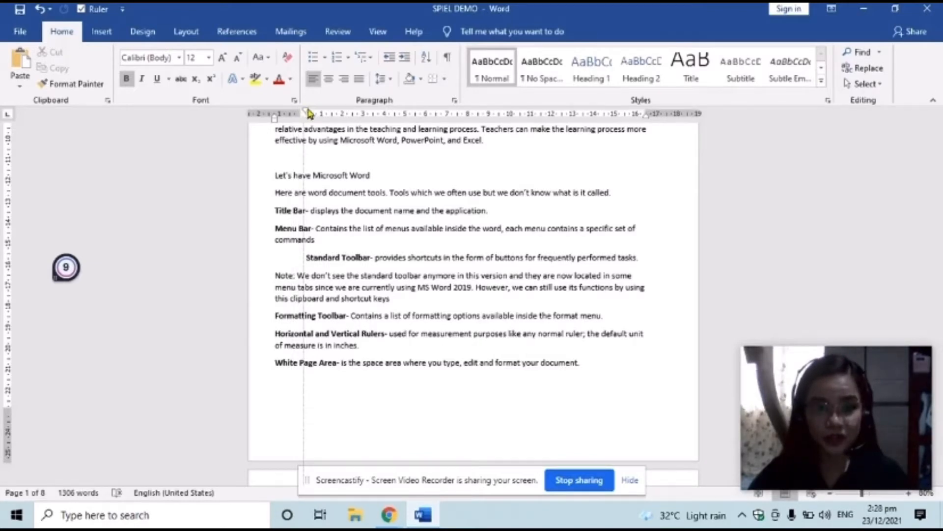
{"action": "left_click_drag", "start_coordinate": [308, 114], "coordinate": [308, 114]}
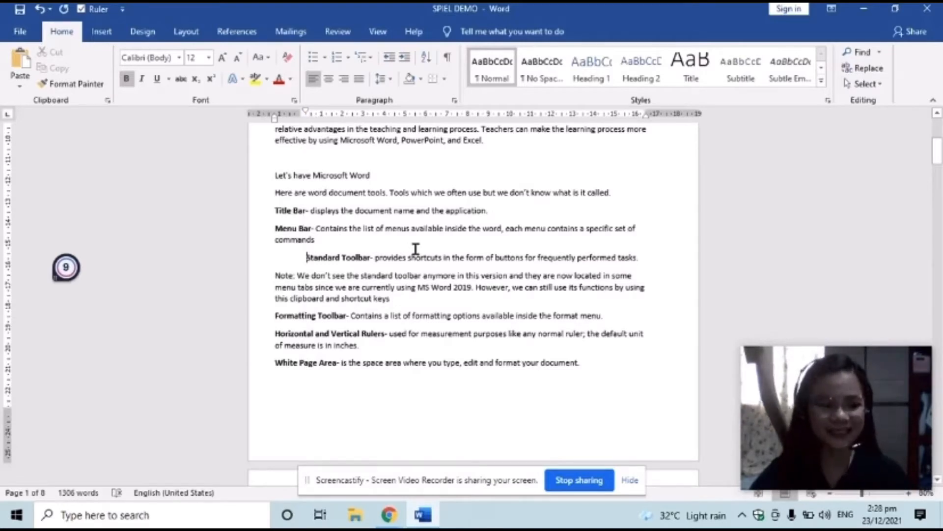
{"action": "key", "text": "ctrl+z"}
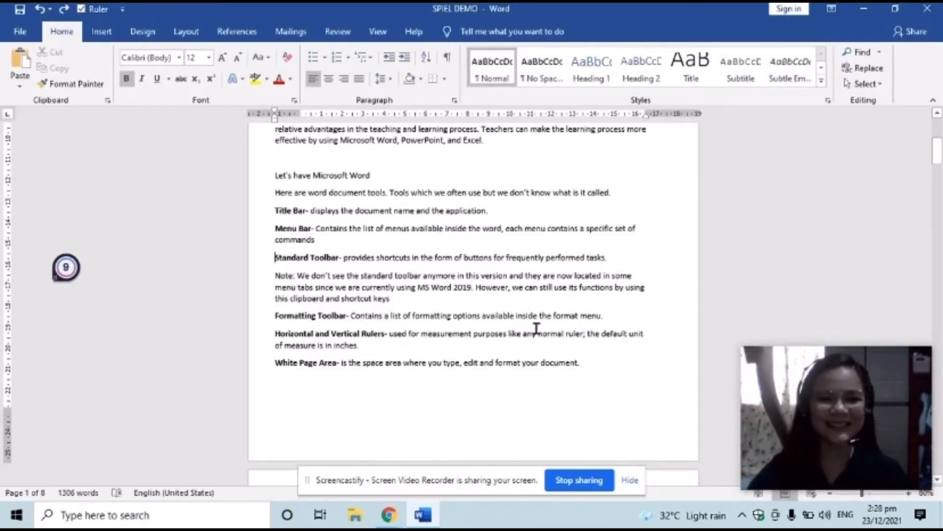
{"action": "scroll", "coordinate": [536, 328], "scroll_direction": "down", "scroll_amount": 3}
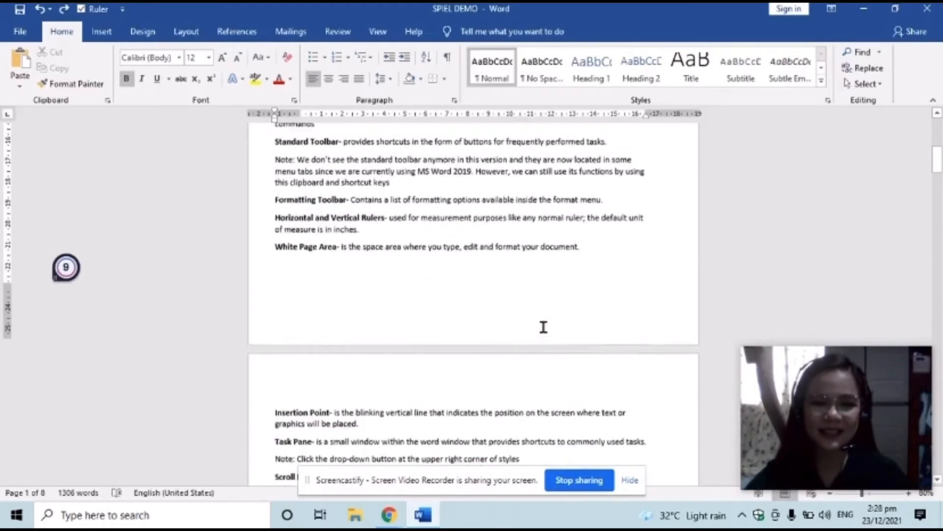
{"action": "scroll", "coordinate": [543, 326], "scroll_direction": "down", "scroll_amount": 5}
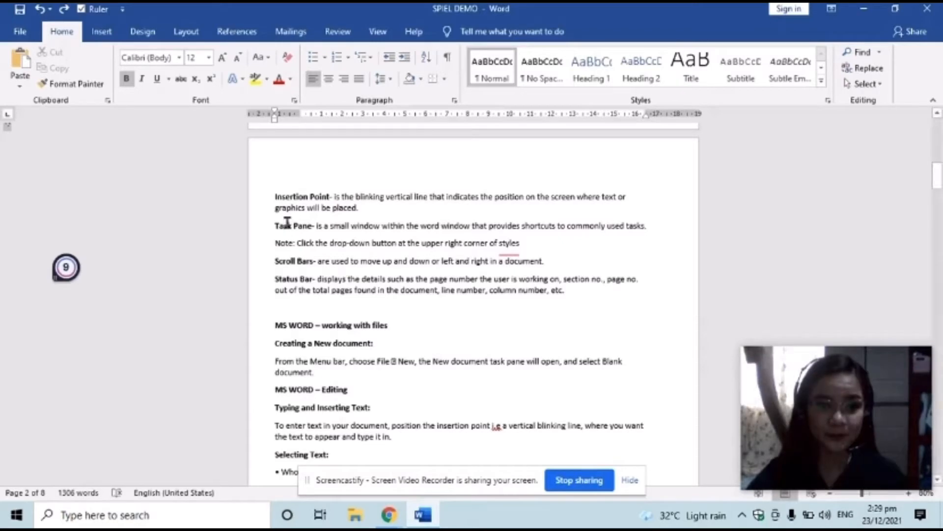
{"action": "left_click", "coordinate": [275, 196]}
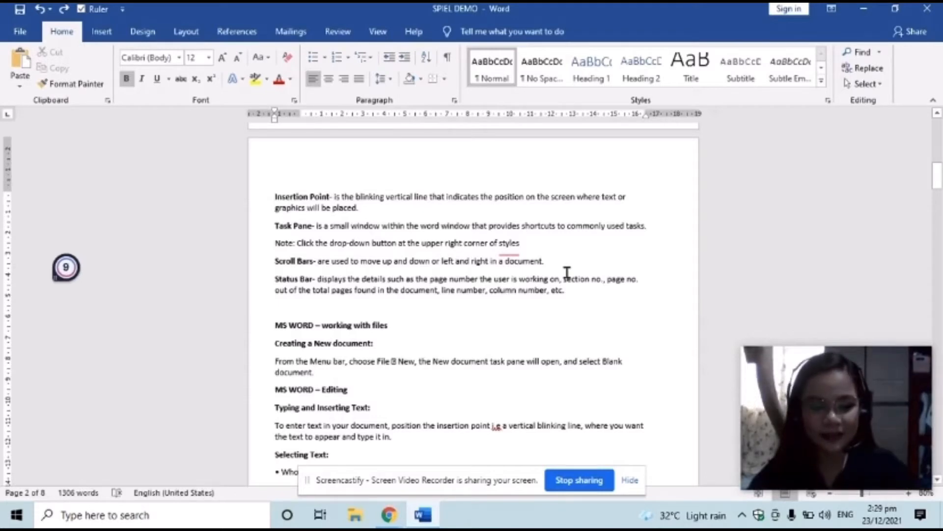
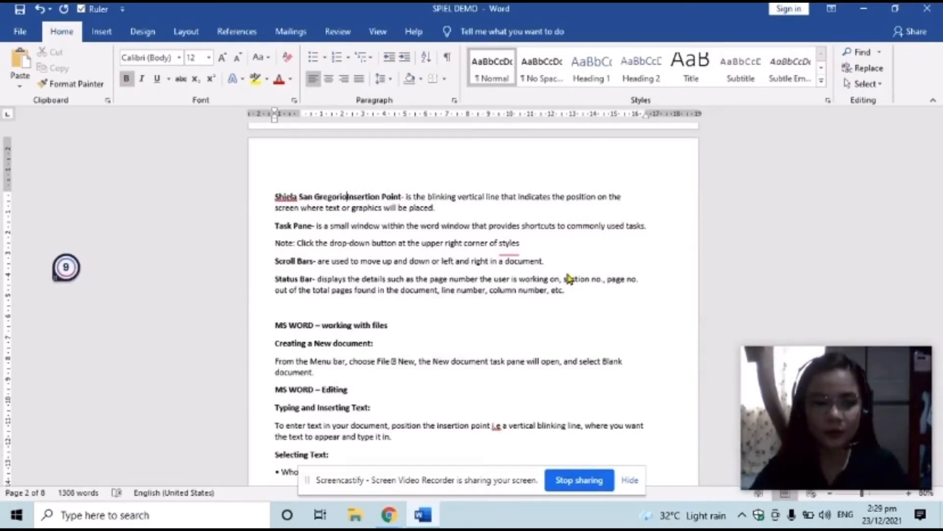
{"action": "key", "text": "ctrl+z"}
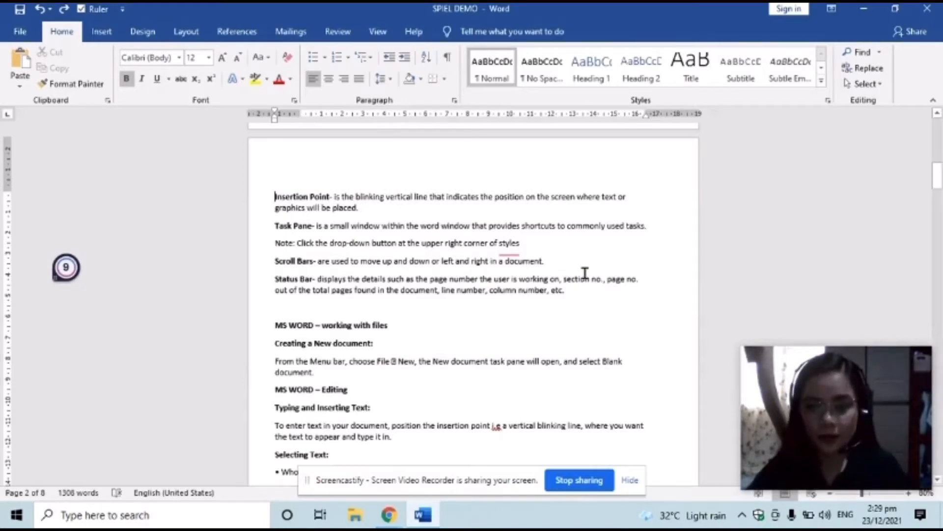
{"action": "left_click", "coordinate": [585, 261]}
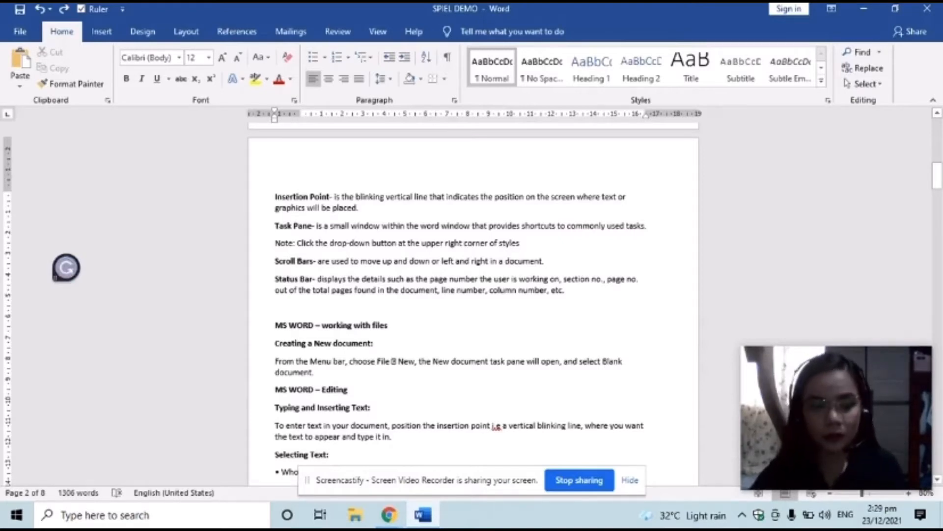
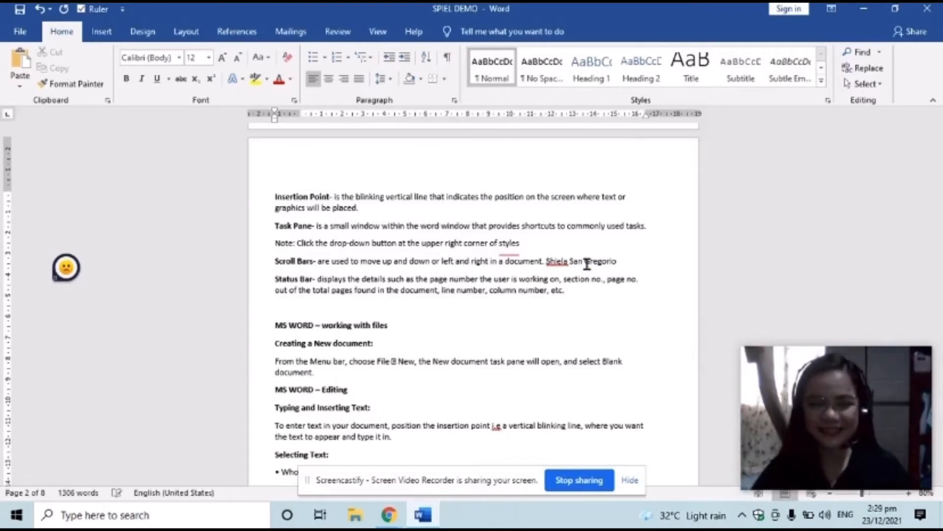
{"action": "key", "text": "ctrl+s"}
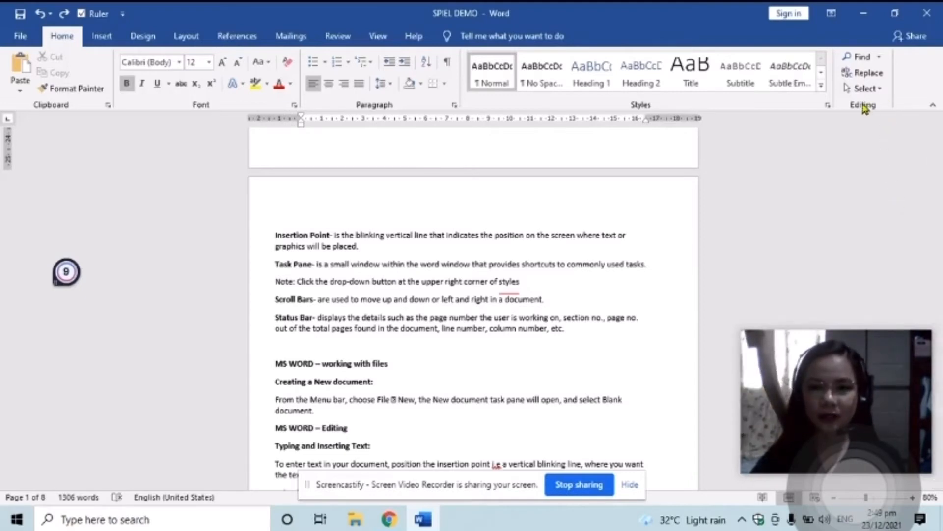
{"action": "left_click", "coordinate": [829, 106]}
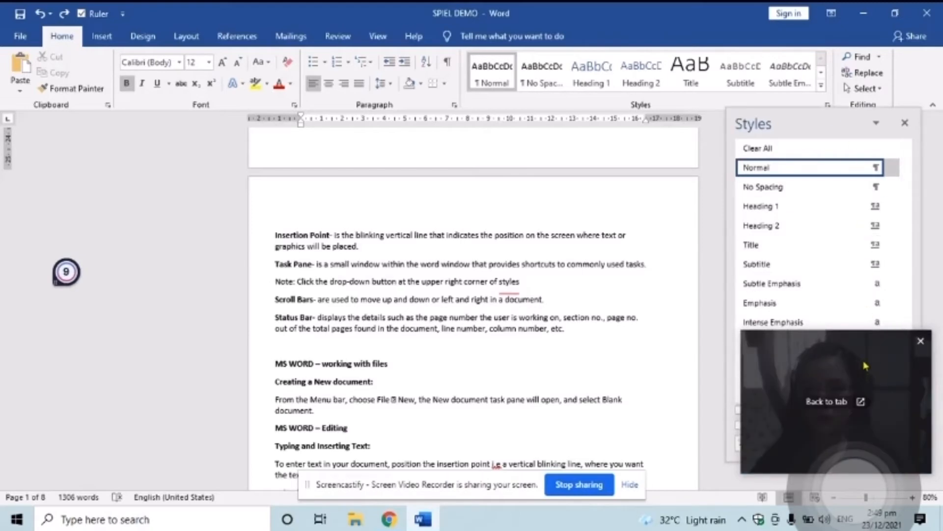
{"action": "left_click_drag", "start_coordinate": [862, 361], "coordinate": [142, 156]}
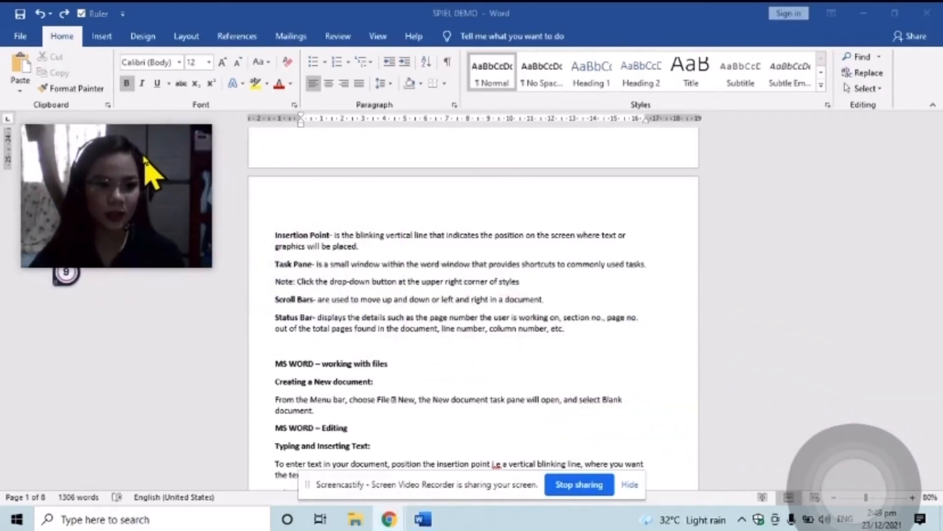
{"action": "left_click", "coordinate": [828, 105]}
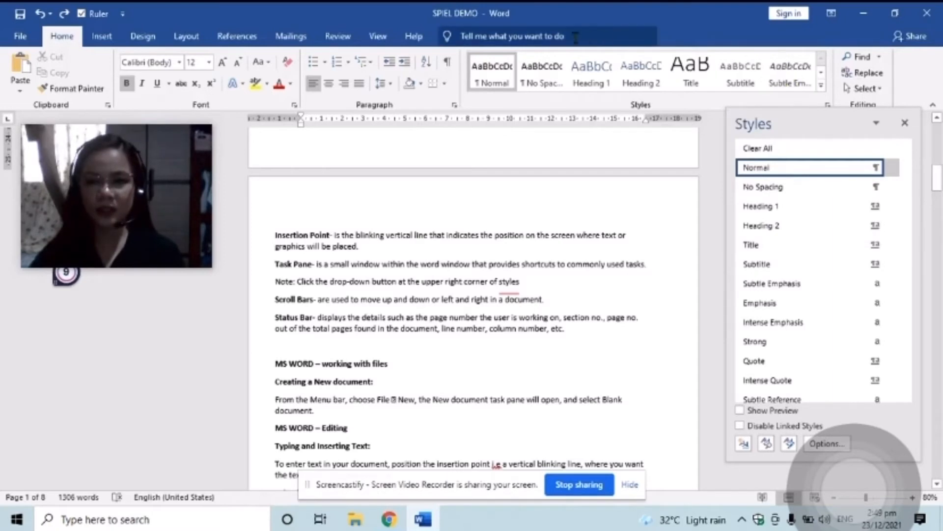
{"action": "mouse_move", "coordinate": [898, 171]}
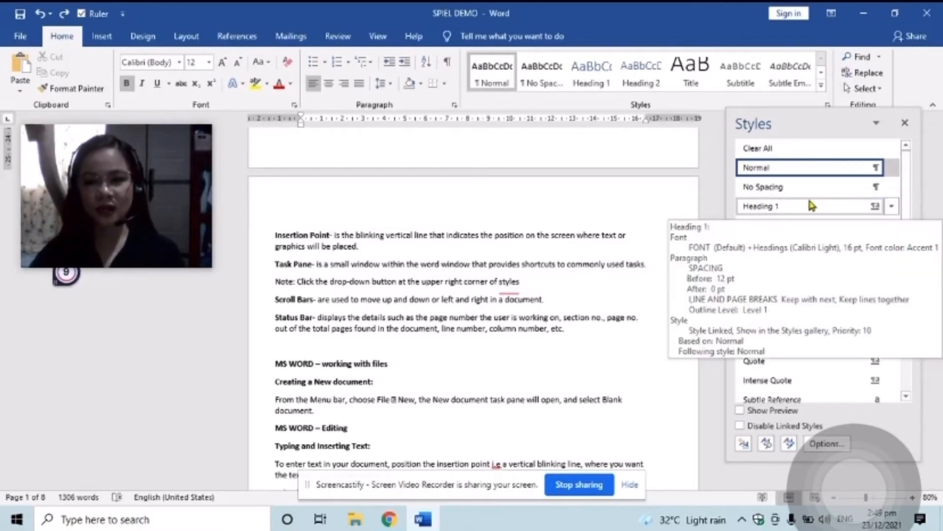
{"action": "mouse_move", "coordinate": [788, 197]}
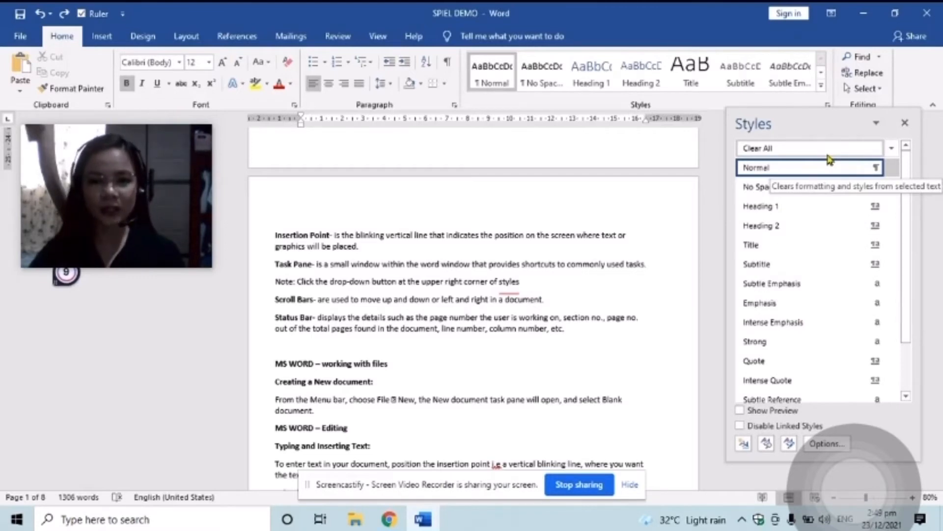
{"action": "mouse_move", "coordinate": [818, 167]}
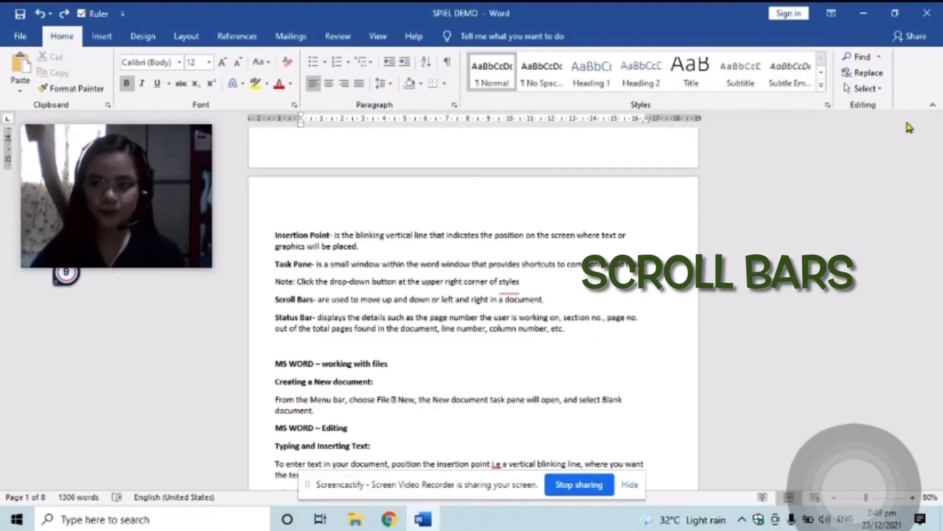
{"action": "left_click", "coordinate": [906, 124]}
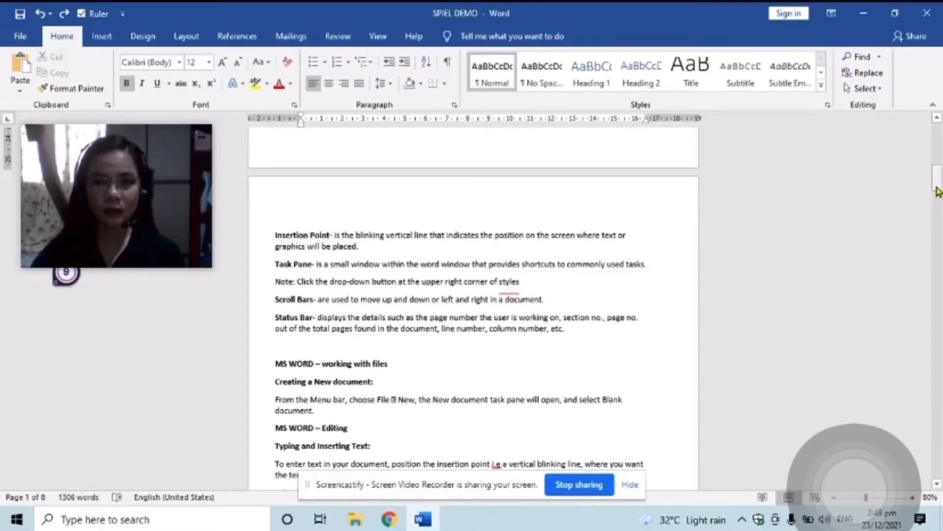
{"action": "left_click_drag", "start_coordinate": [936, 190], "coordinate": [936, 190]}
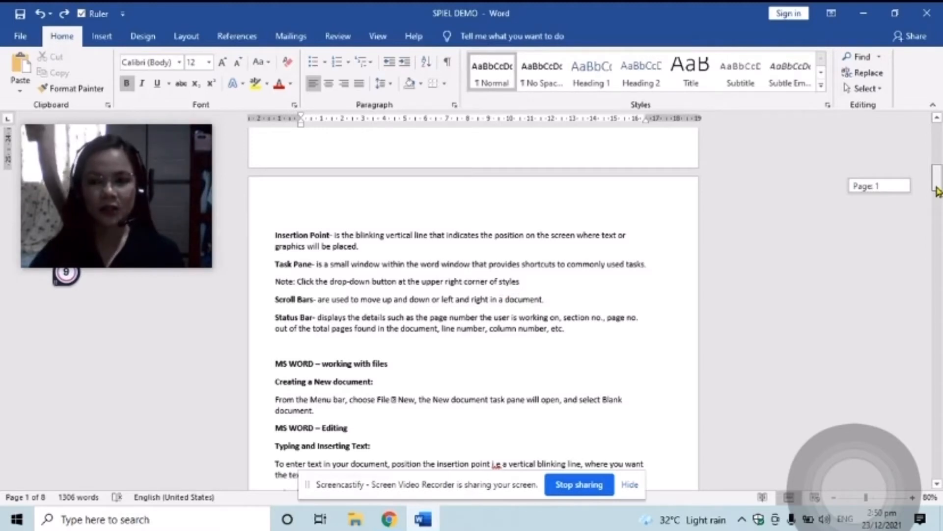
{"action": "left_click_drag", "start_coordinate": [936, 191], "coordinate": [937, 167]}
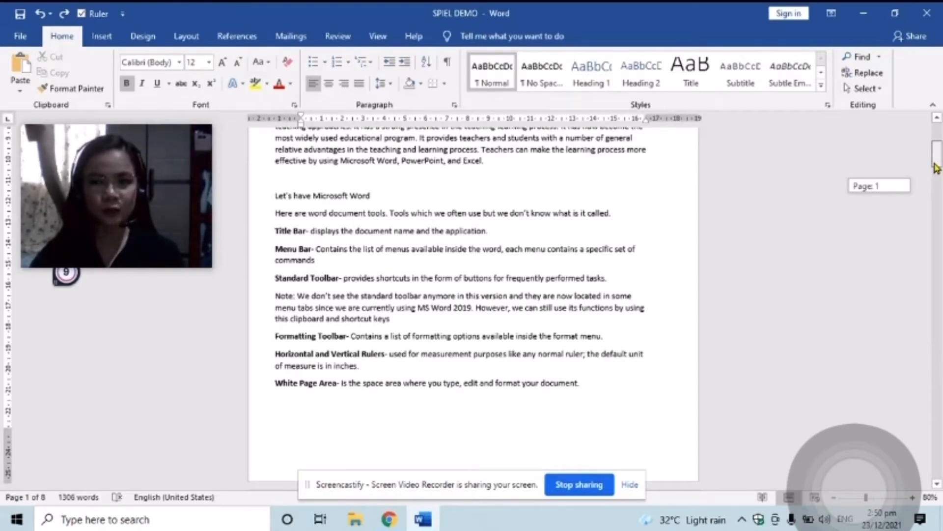
{"action": "left_click_drag", "start_coordinate": [936, 167], "coordinate": [937, 199]}
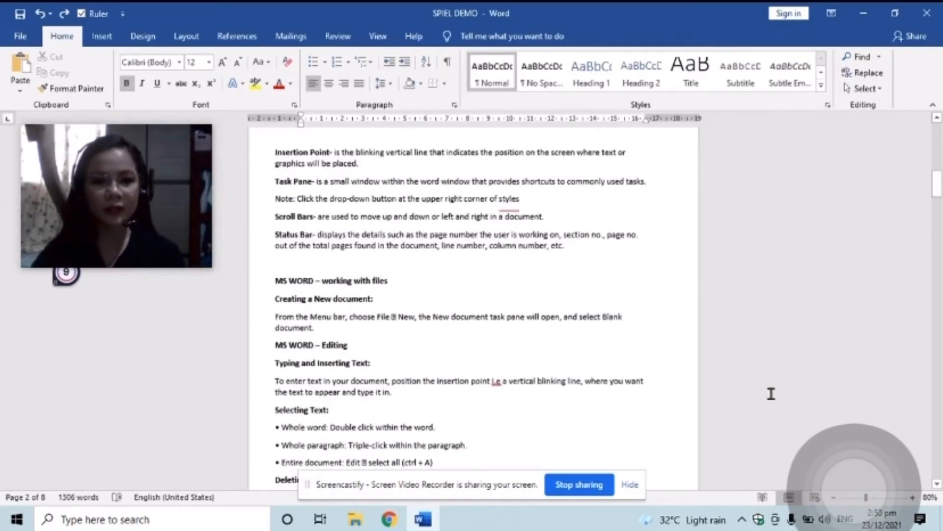
Restore and re-maximize the Word window so the full width of the SPIEL DEMO notes shows
{"action": "left_click", "coordinate": [895, 15]}
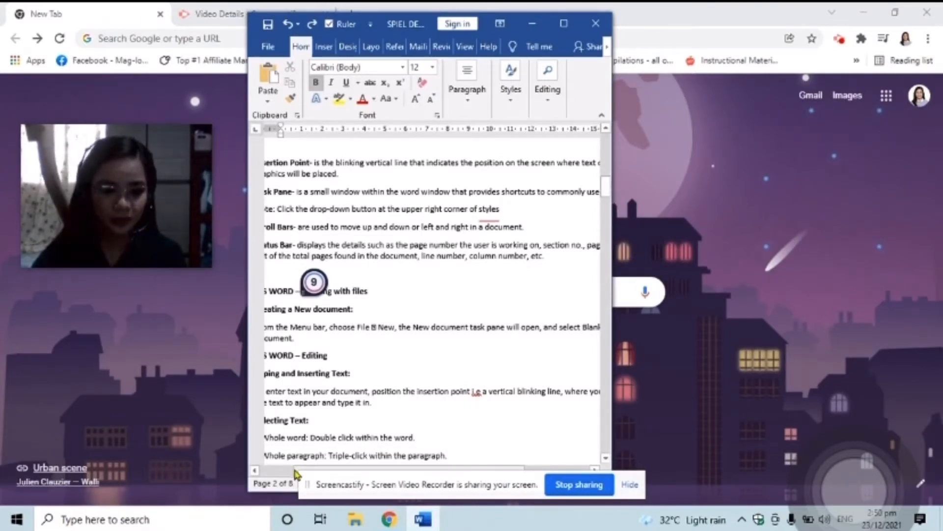
{"action": "left_click_drag", "start_coordinate": [295, 473], "coordinate": [257, 467]}
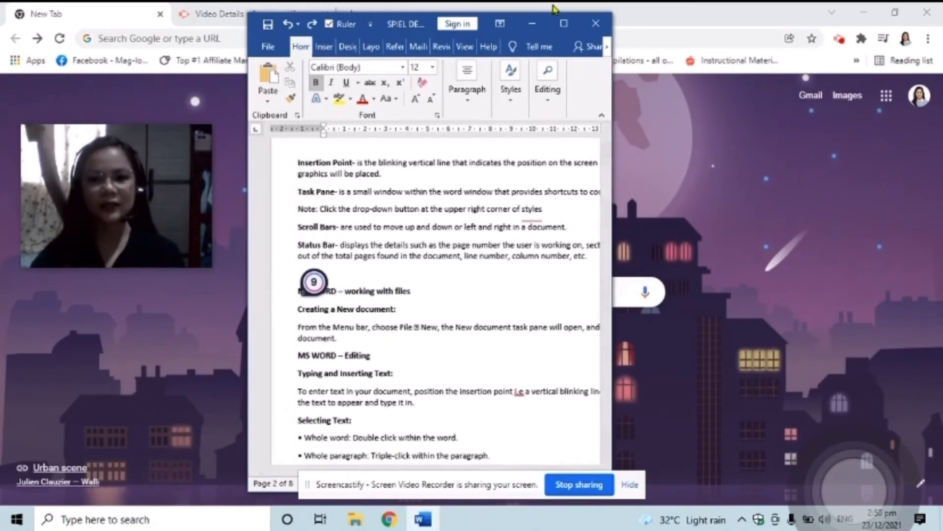
{"action": "left_click", "coordinate": [563, 23]}
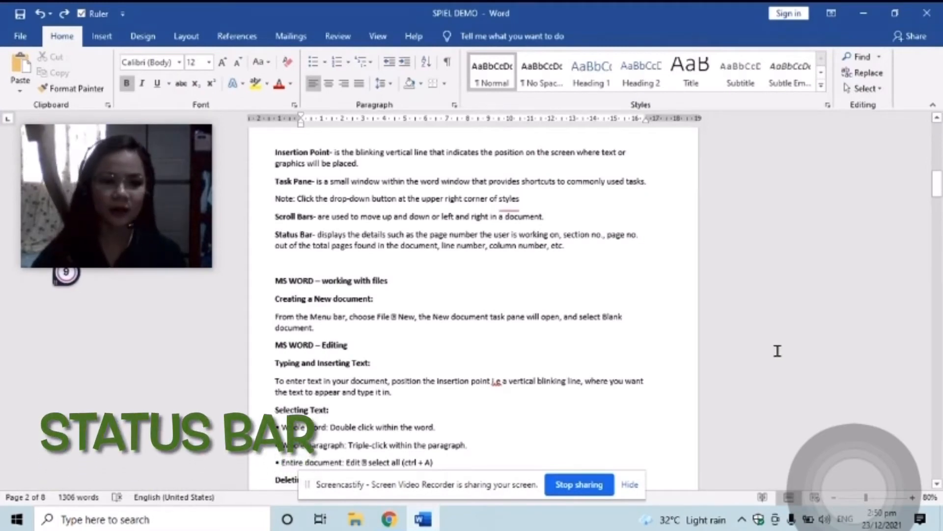
{"action": "mouse_move", "coordinate": [75, 153]}
{"action": "left_click_drag", "start_coordinate": [74, 153], "coordinate": [792, 320]}
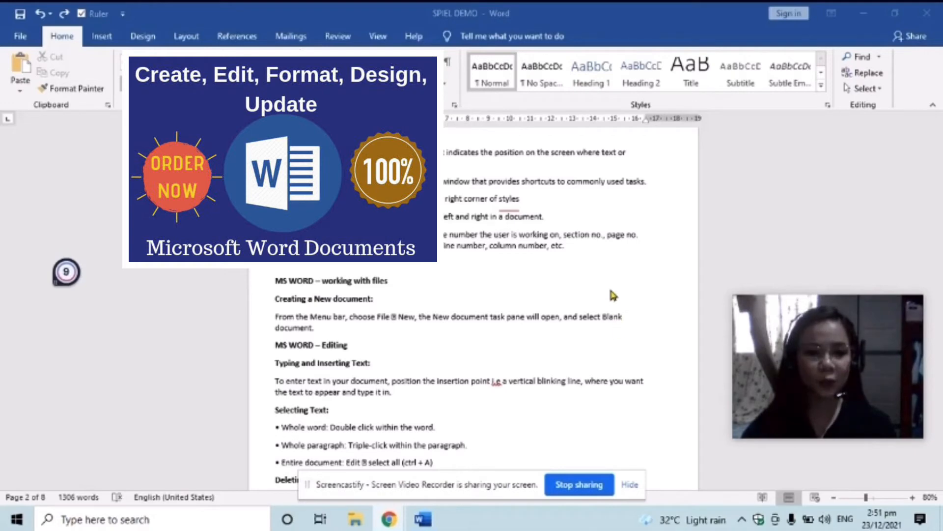
Create Document2 from the Blank document template
{"action": "scroll", "coordinate": [617, 296], "scroll_direction": "down", "scroll_amount": 2}
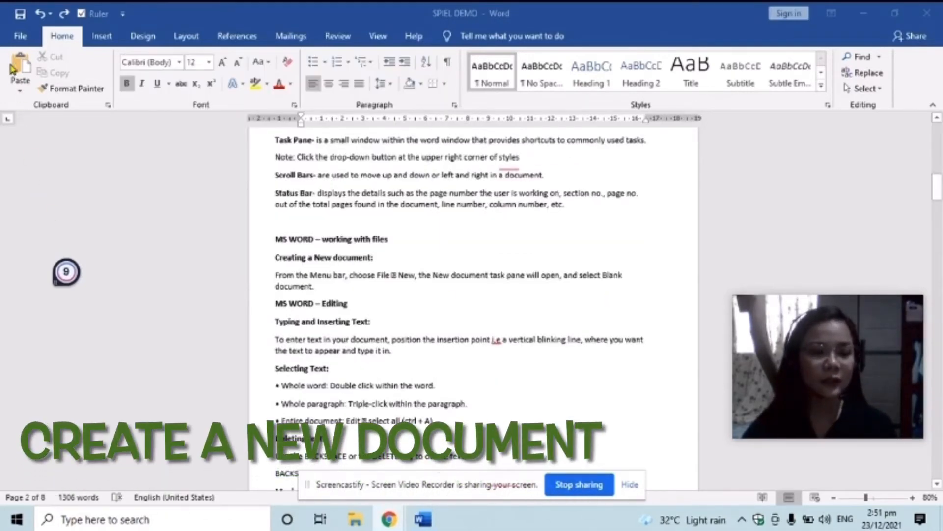
{"action": "left_click", "coordinate": [25, 37]}
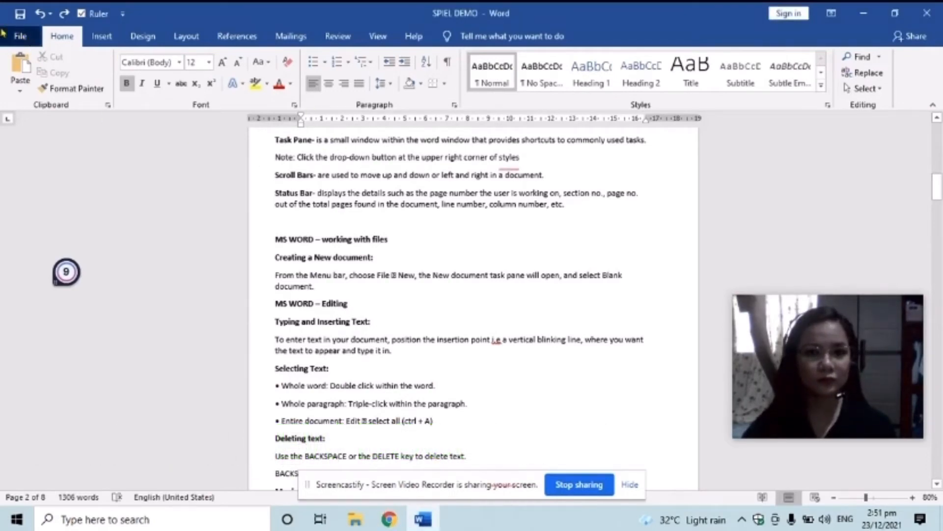
{"action": "left_click", "coordinate": [21, 38]}
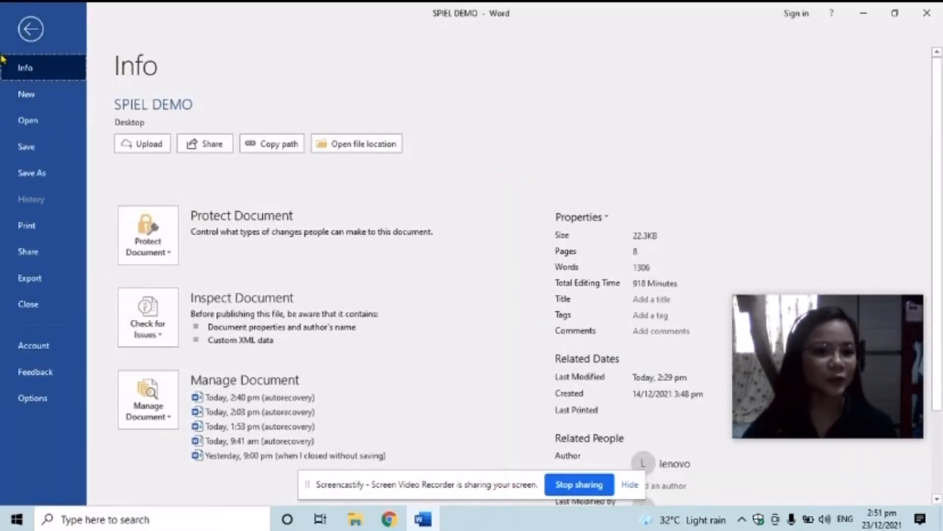
{"action": "left_click", "coordinate": [67, 99]}
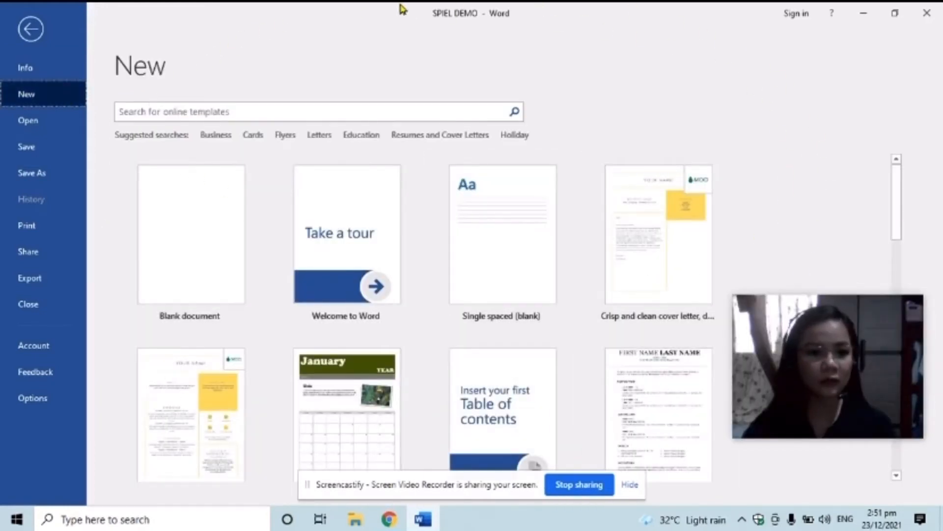
{"action": "left_click", "coordinate": [184, 238]}
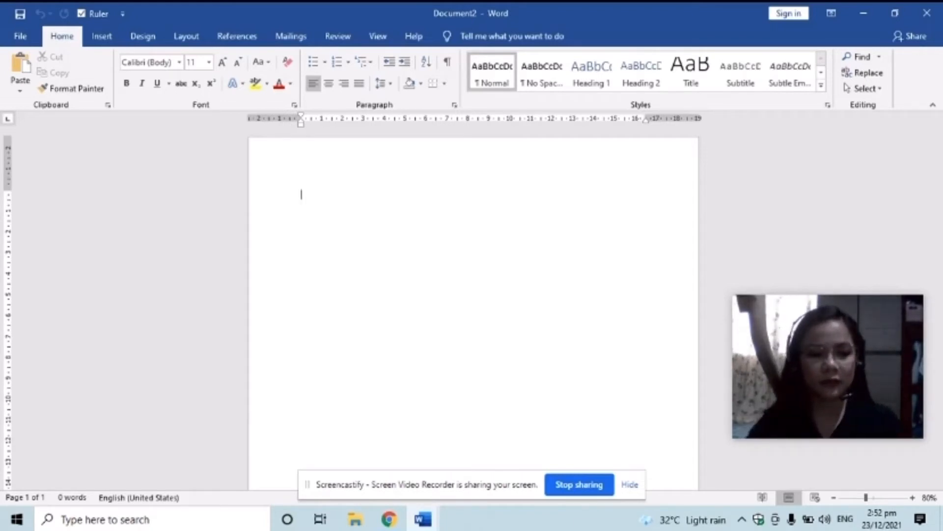
Type the direction line and question 1, 'Where did the Battle of Mactan take place?'
{"action": "type", "text": "Di"}
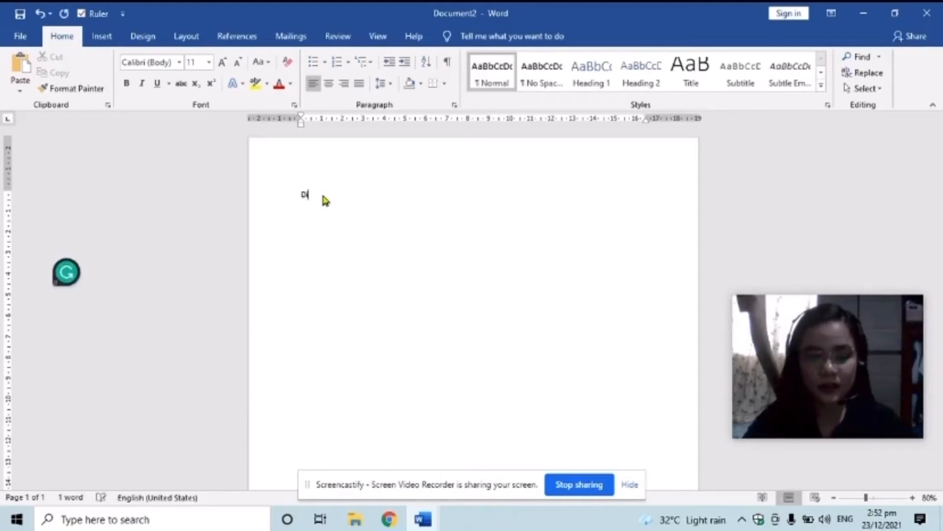
{"action": "type", "text": "rection"}
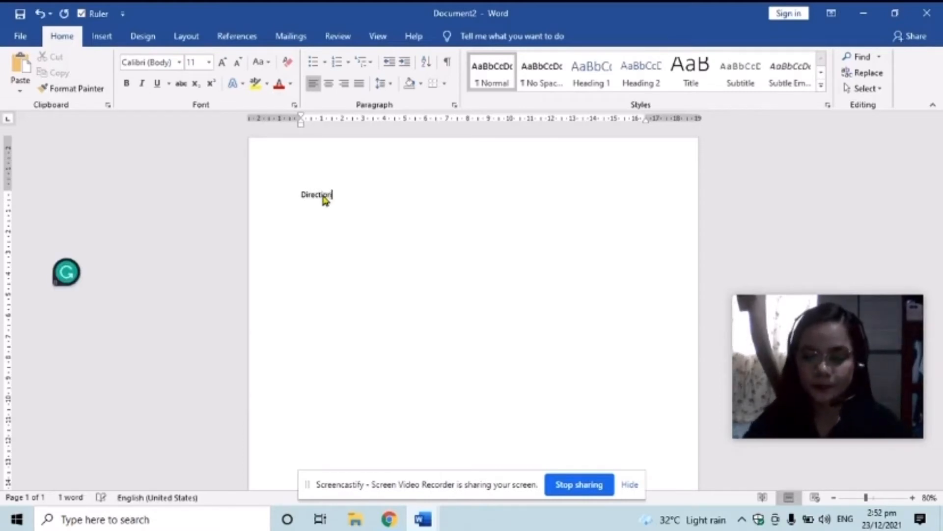
{"action": "type", "text": ": E"}
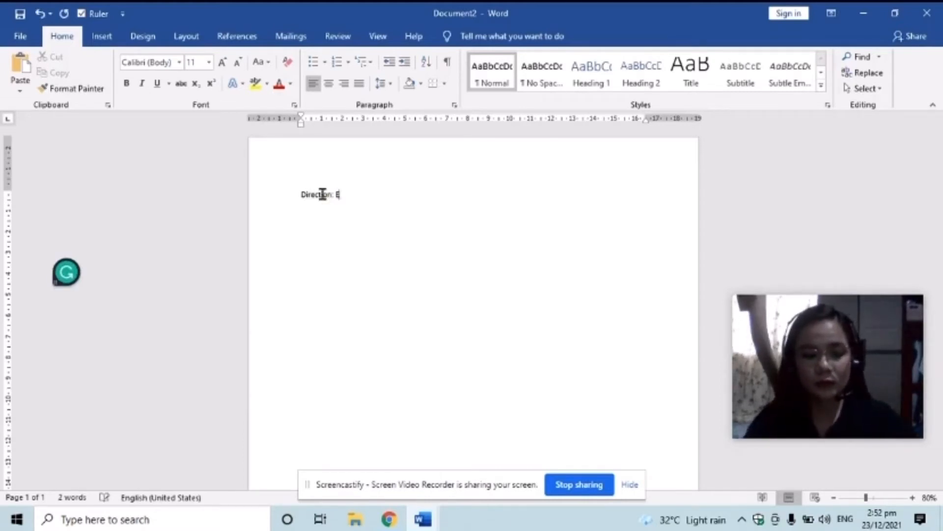
{"action": "type", "text": "ncircle "}
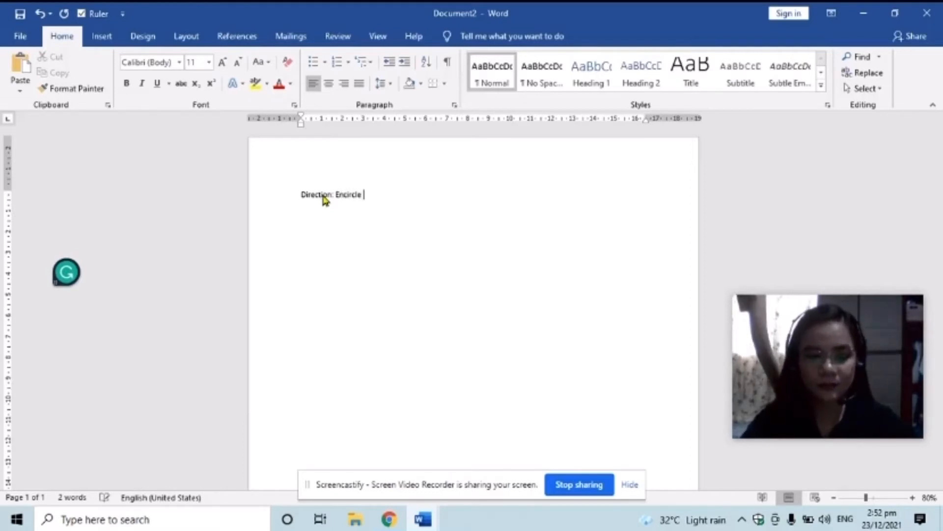
{"action": "type", "text": "the letter "}
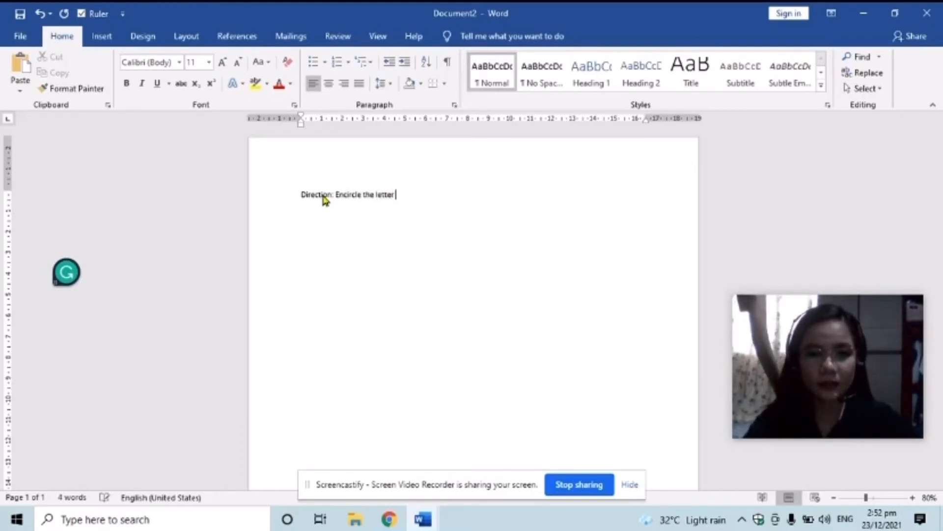
{"action": "type", "text": "cf the coo"}
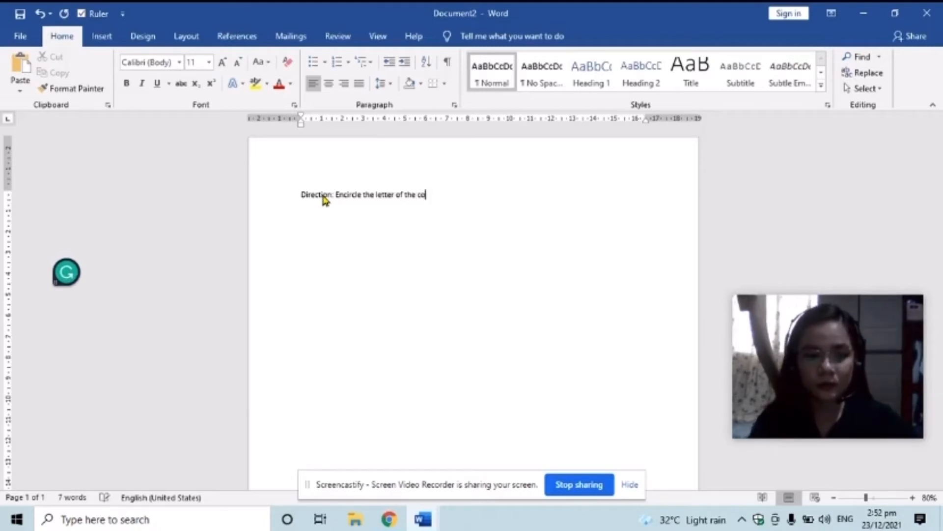
{"action": "type", "text": "rrect answ"}
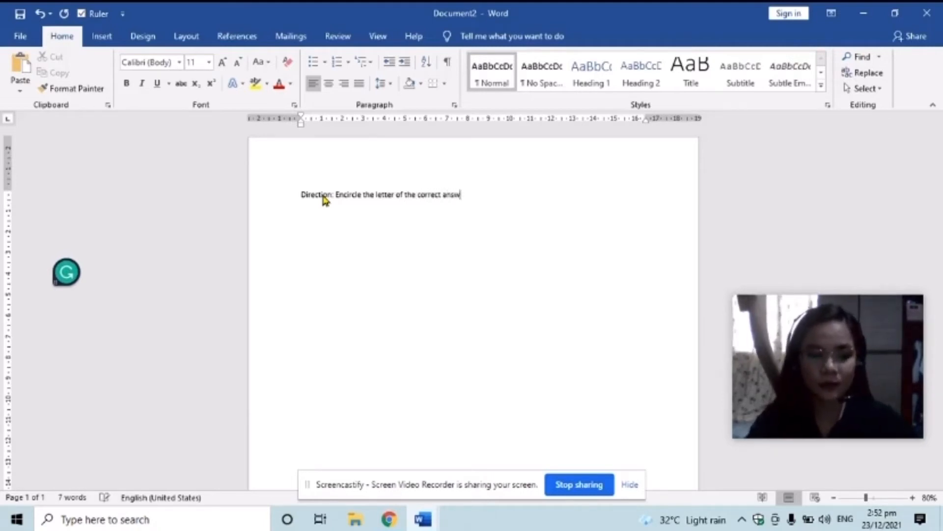
{"action": "type", "text": "er."}
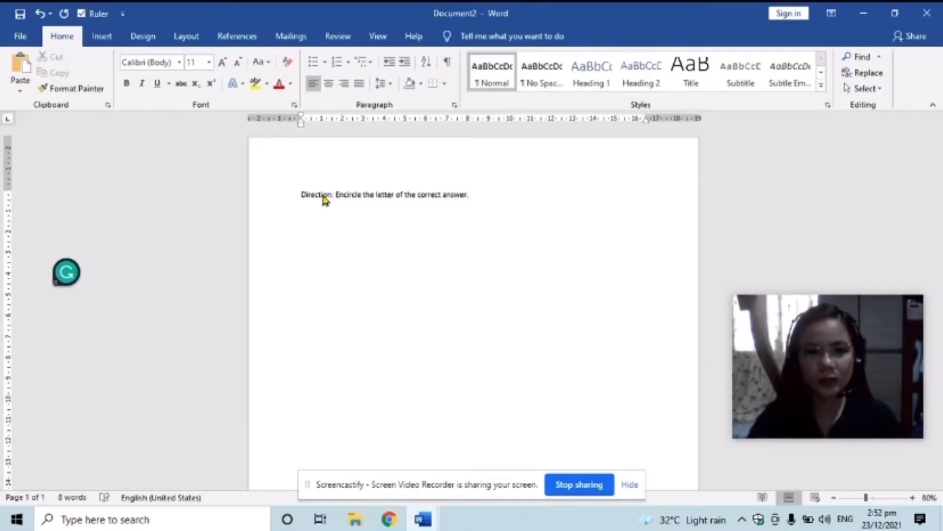
{"action": "key", "text": "Return"}
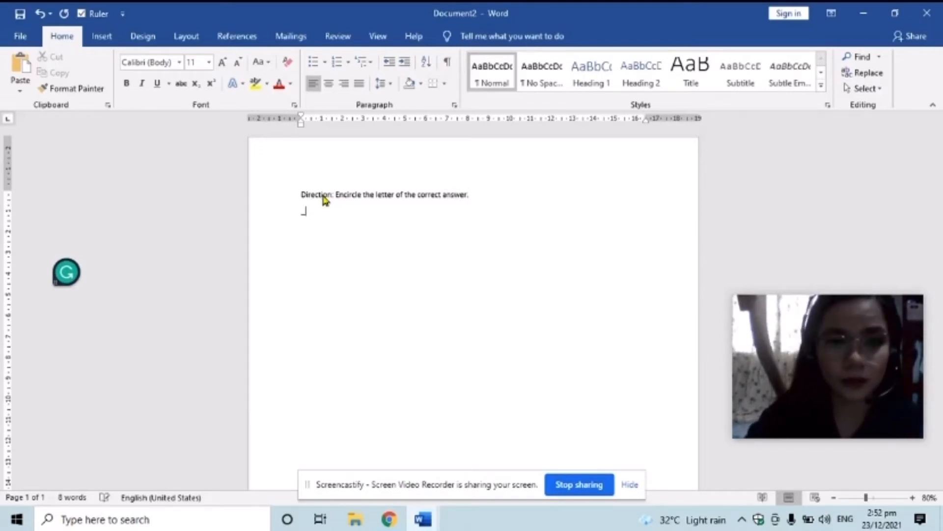
{"action": "type", "text": "____________"}
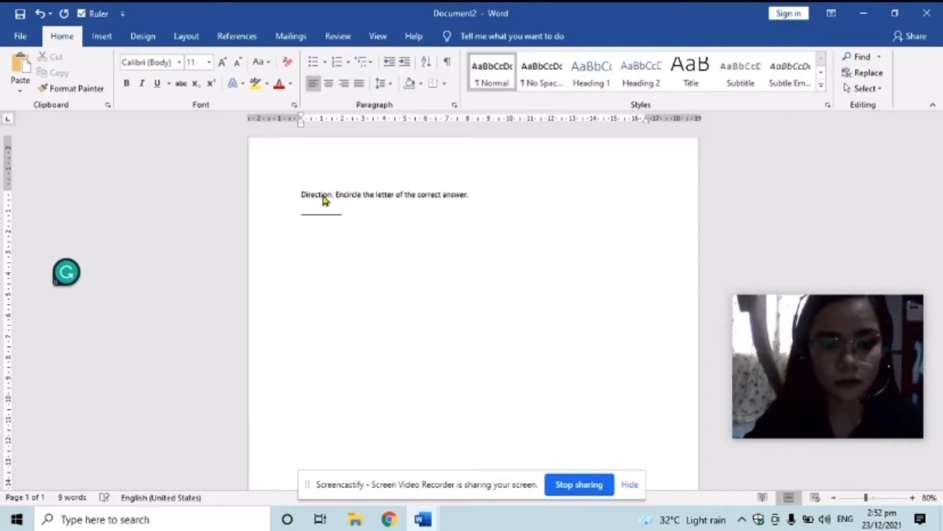
{"action": "type", "text": " 1. W"}
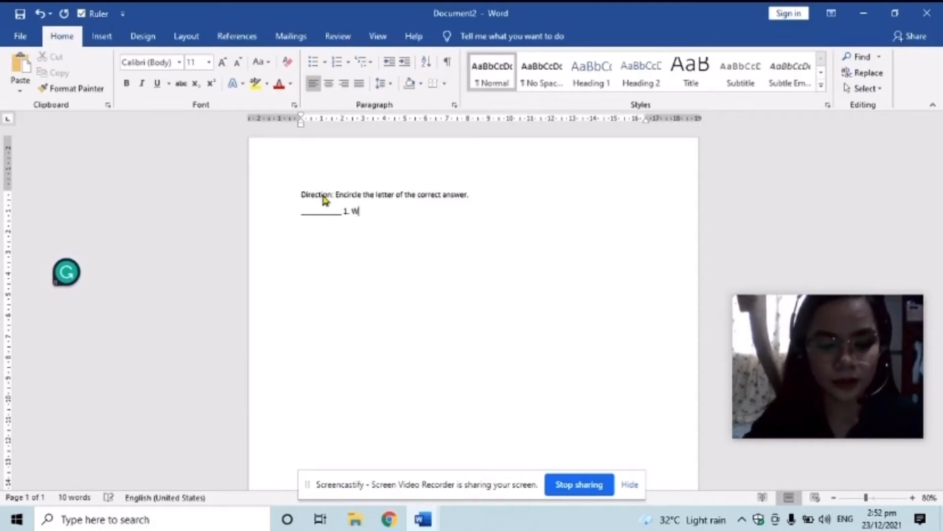
{"action": "type", "text": "here d"}
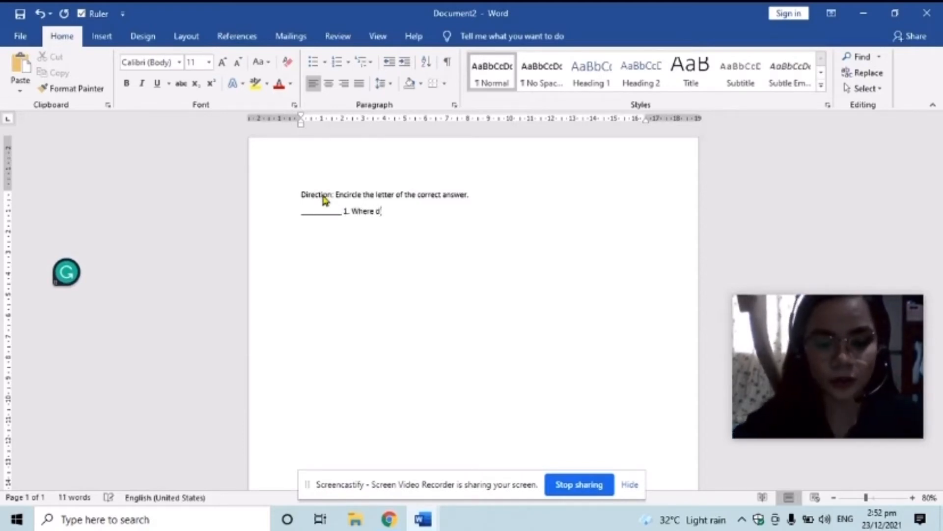
{"action": "type", "text": "id the Ba"}
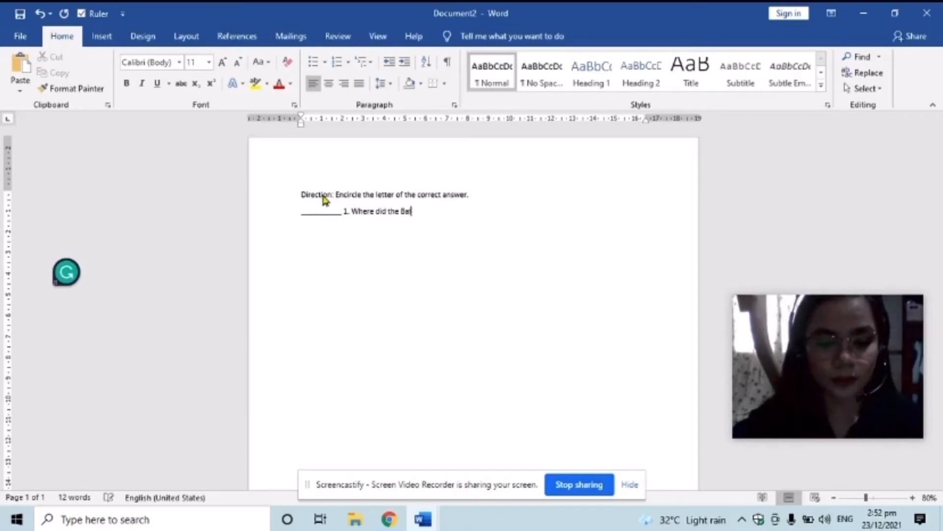
{"action": "type", "text": "ttle of Ma"}
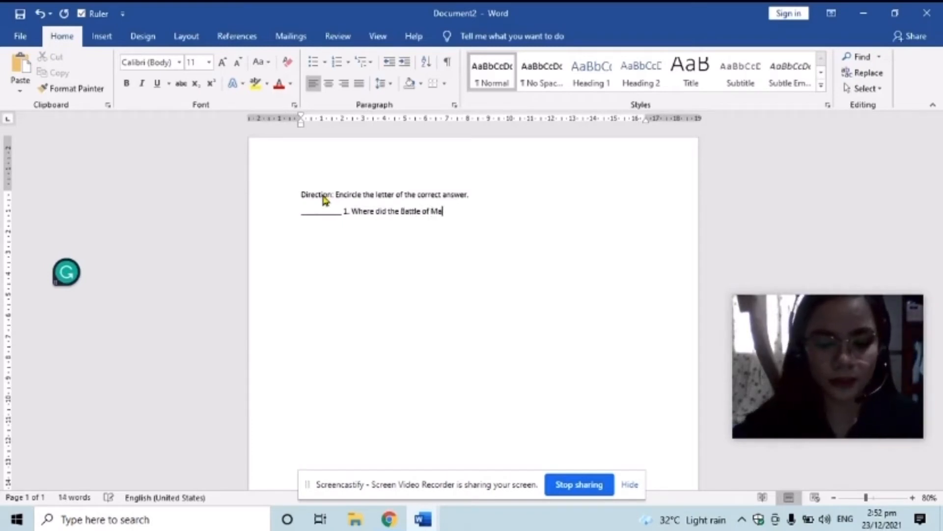
{"action": "type", "text": "ctan ta"}
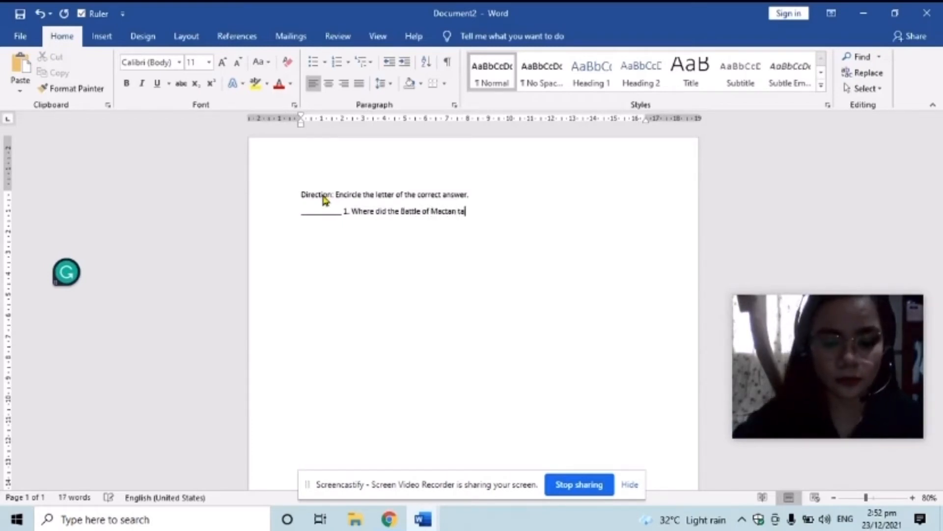
{"action": "type", "text": "ke place"}
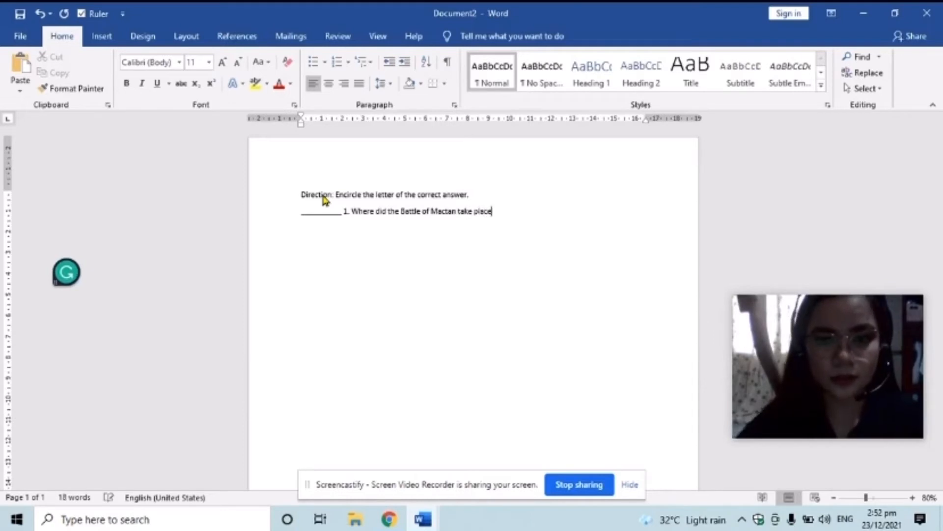
{"action": "type", "text": "?"}
{"action": "key", "text": "Return"}
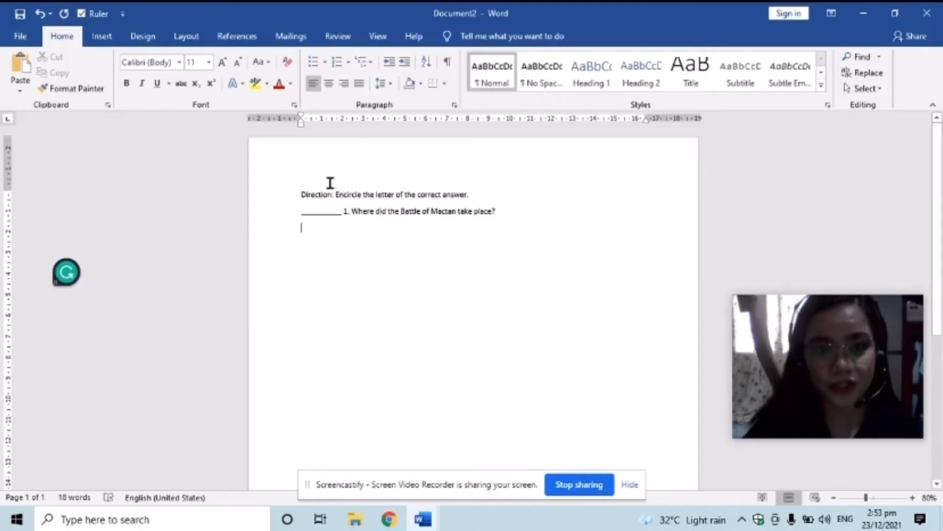
Apply A., B., C. list lettering and enter choices Bohol, Cebu and Leyte
{"action": "left_click", "coordinate": [348, 68]}
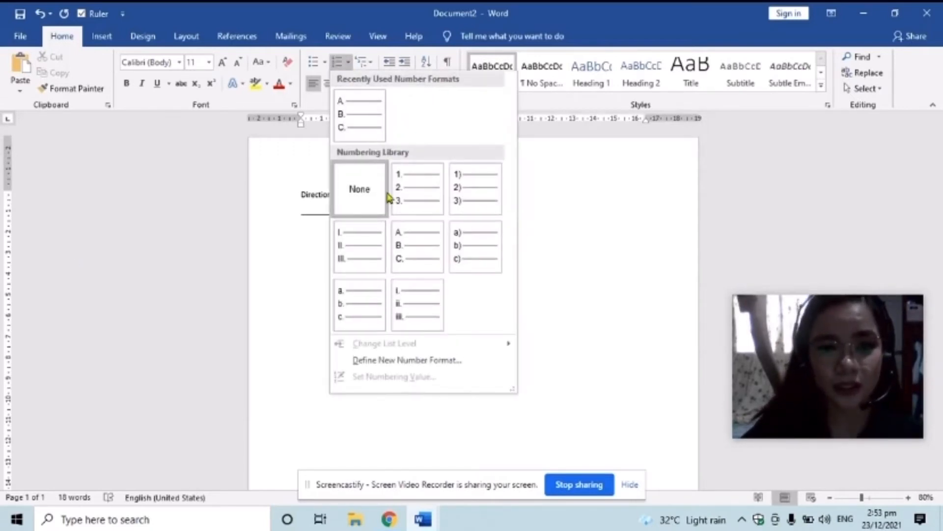
{"action": "left_click", "coordinate": [402, 248]}
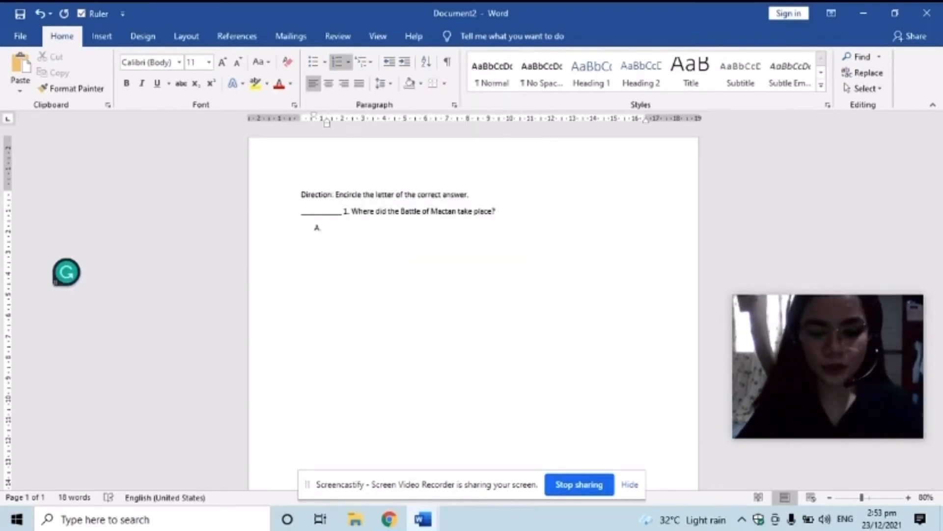
{"action": "type", "text": "Bohol"}
{"action": "key", "text": "Return"}
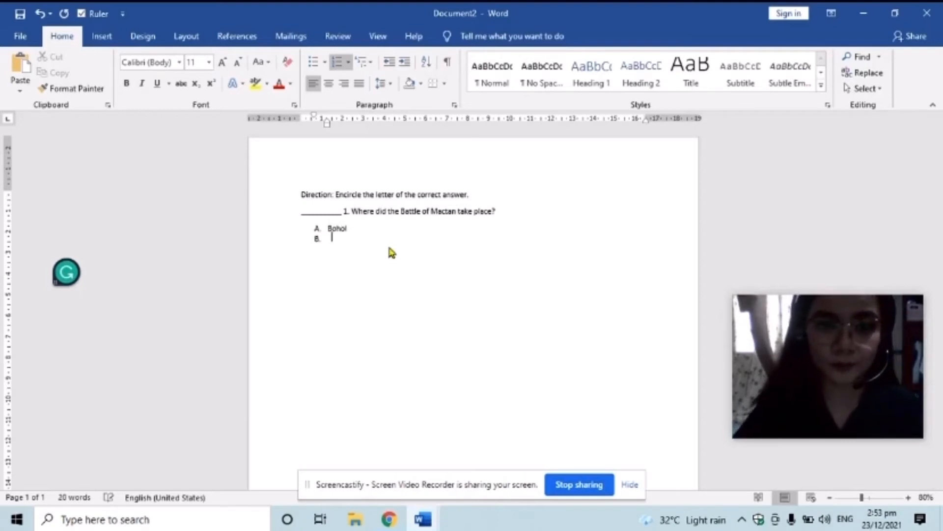
{"action": "type", "text": "ebu"}
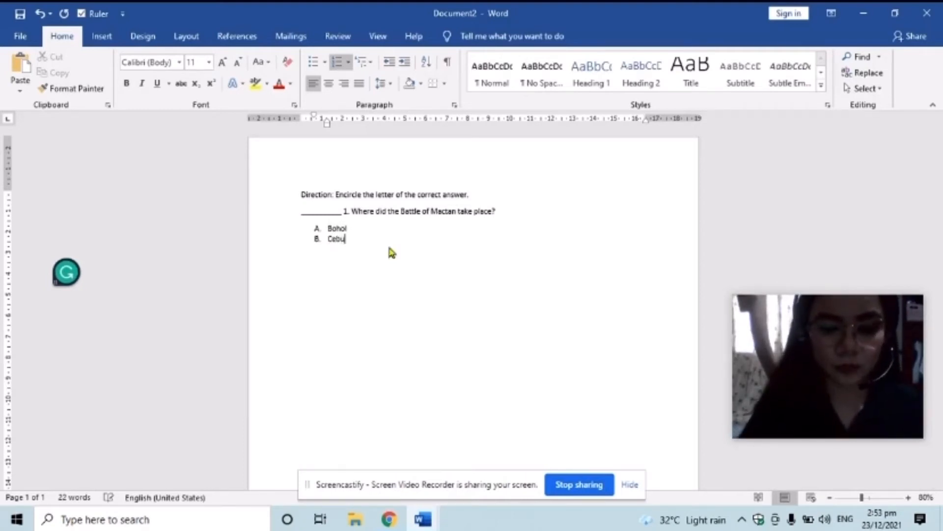
{"action": "key", "text": "Return"}
{"action": "type", "text": "Leyte"}
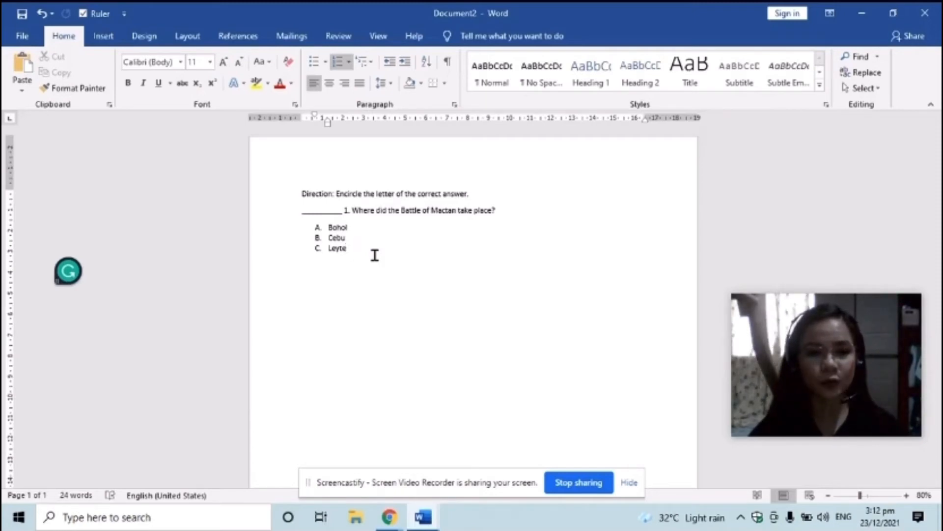
{"action": "left_click", "coordinate": [391, 193]}
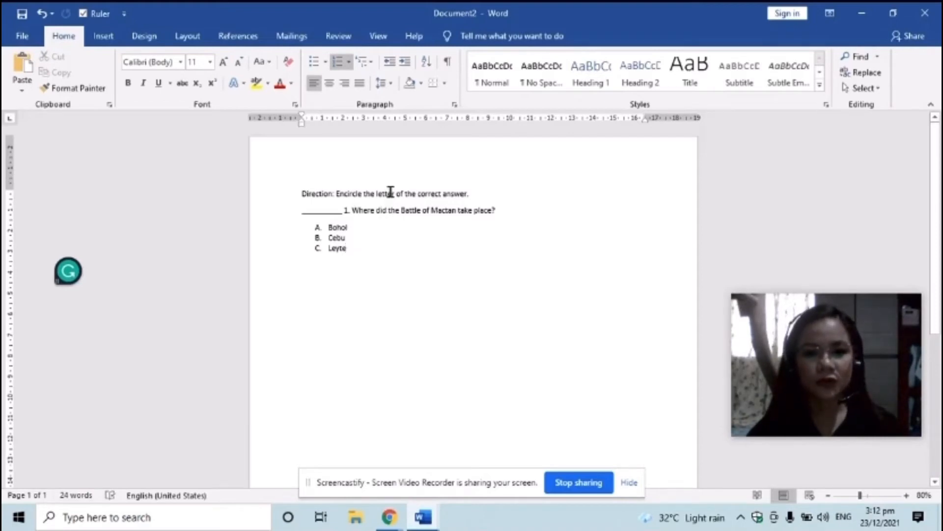
{"action": "left_click", "coordinate": [477, 189]}
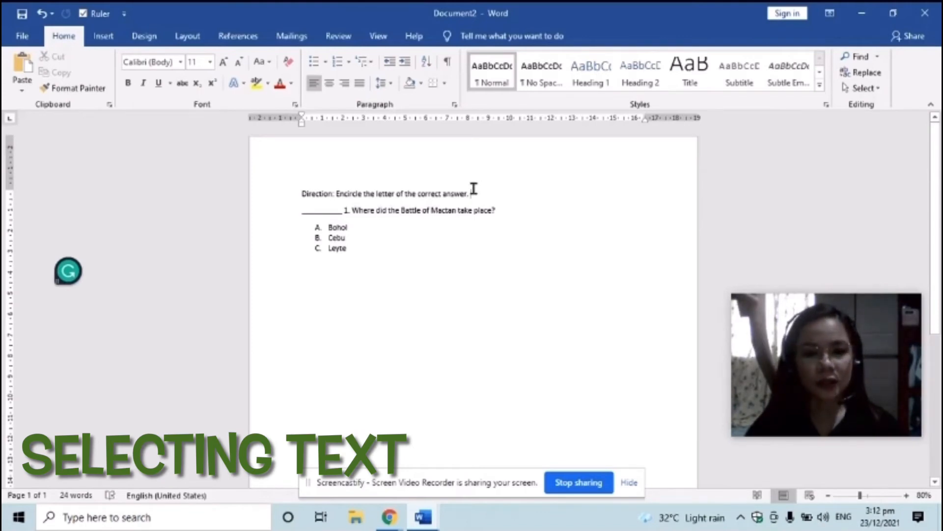
{"action": "left_click_drag", "start_coordinate": [465, 192], "coordinate": [295, 195]}
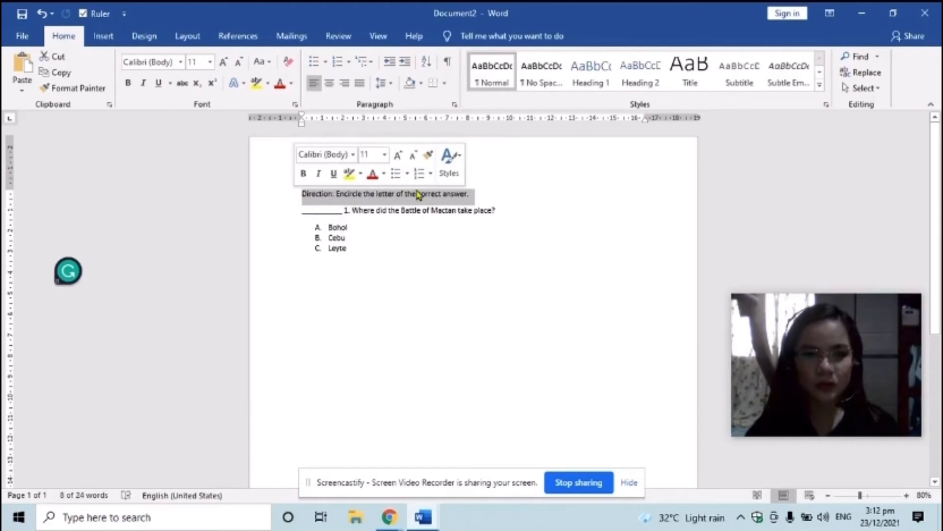
{"action": "left_click", "coordinate": [481, 198]}
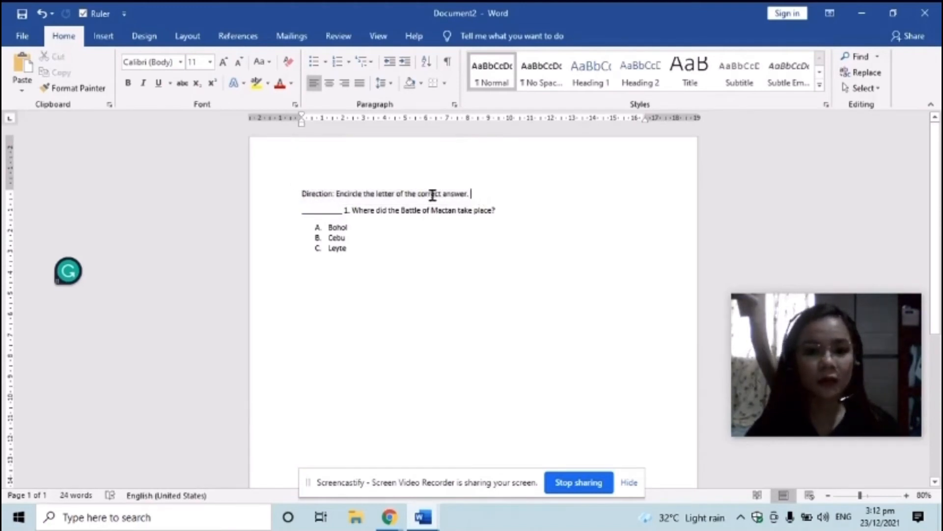
{"action": "double_click", "coordinate": [385, 193]}
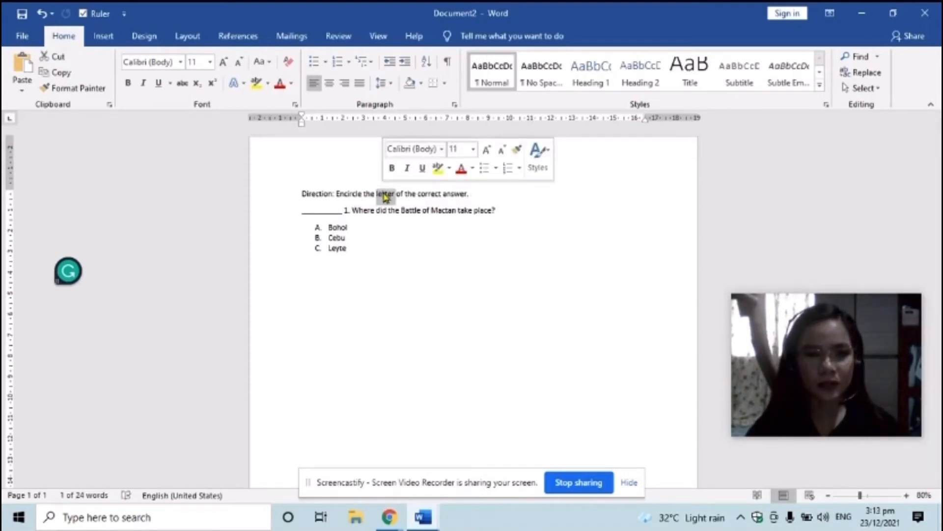
{"action": "triple_click", "coordinate": [386, 196]}
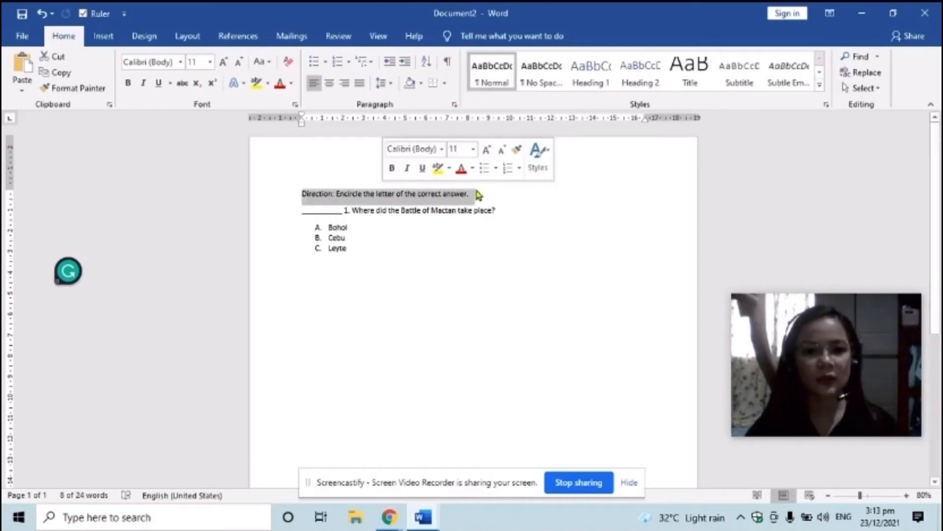
{"action": "left_click", "coordinate": [497, 199]}
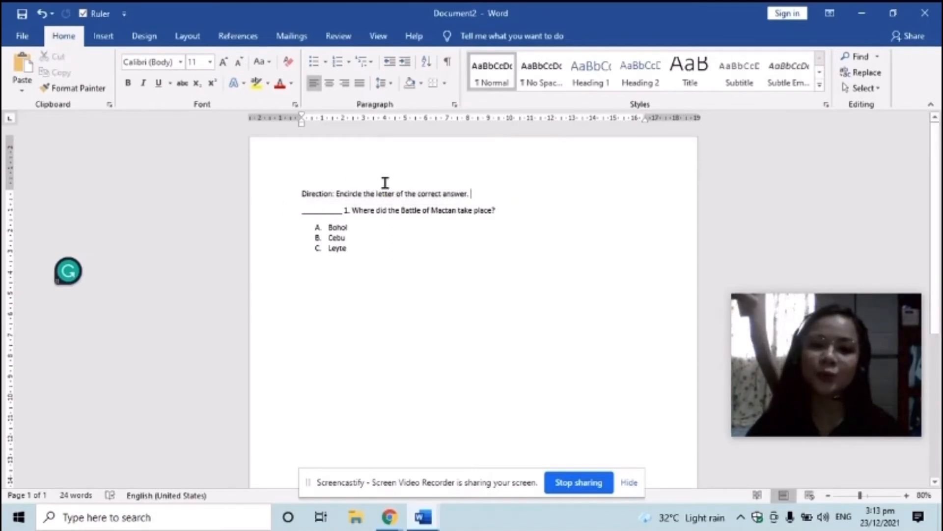
Replace 'Encircle' with 'Write' and append 'on the space provided.' to the direction
{"action": "double_click", "coordinate": [347, 192]}
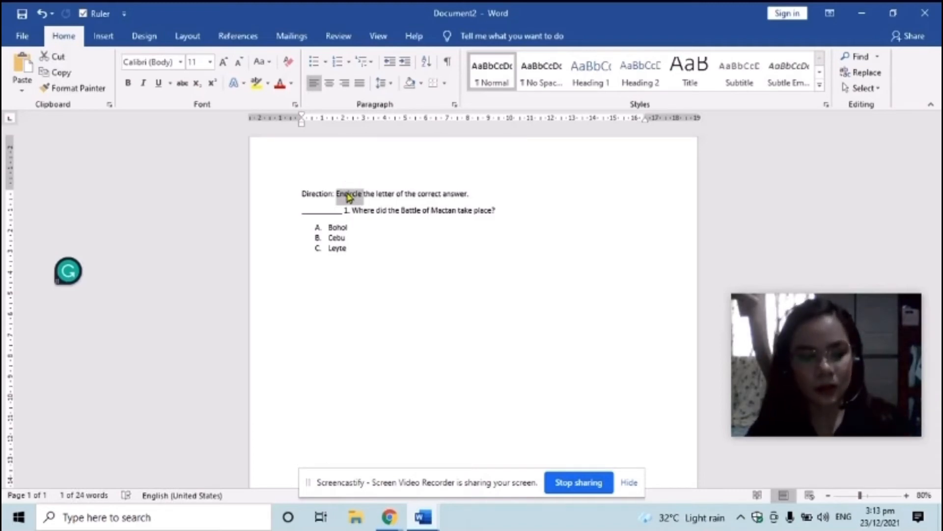
{"action": "type", "text": "Write"}
{"action": "type", "text": "ite"}
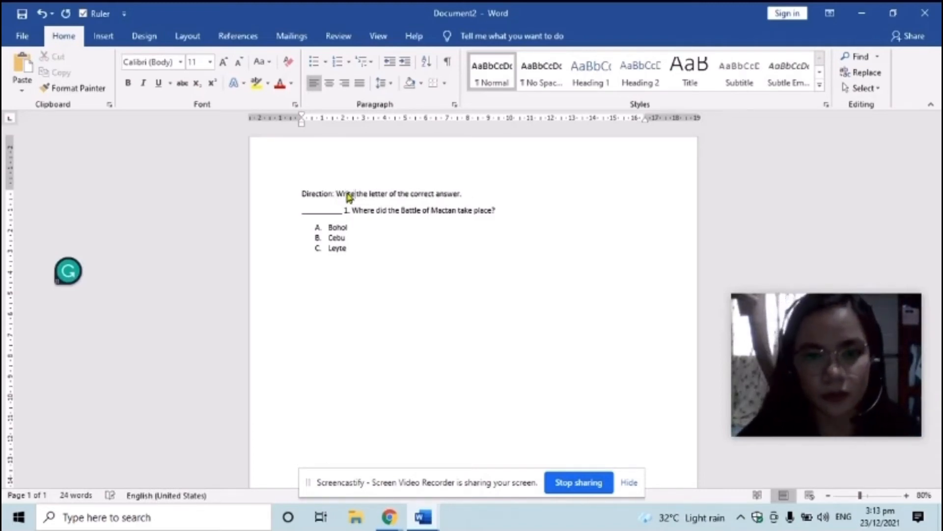
{"action": "left_click", "coordinate": [462, 193]}
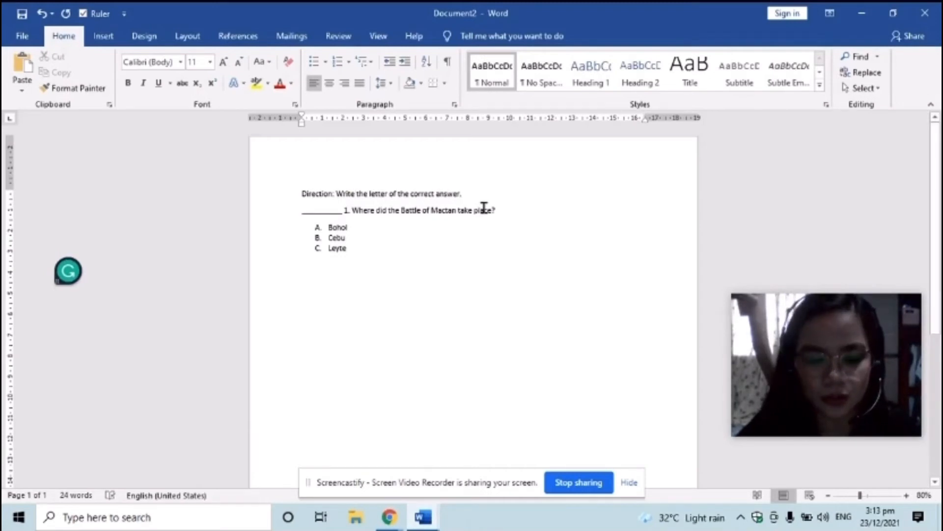
{"action": "type", "text": "on"}
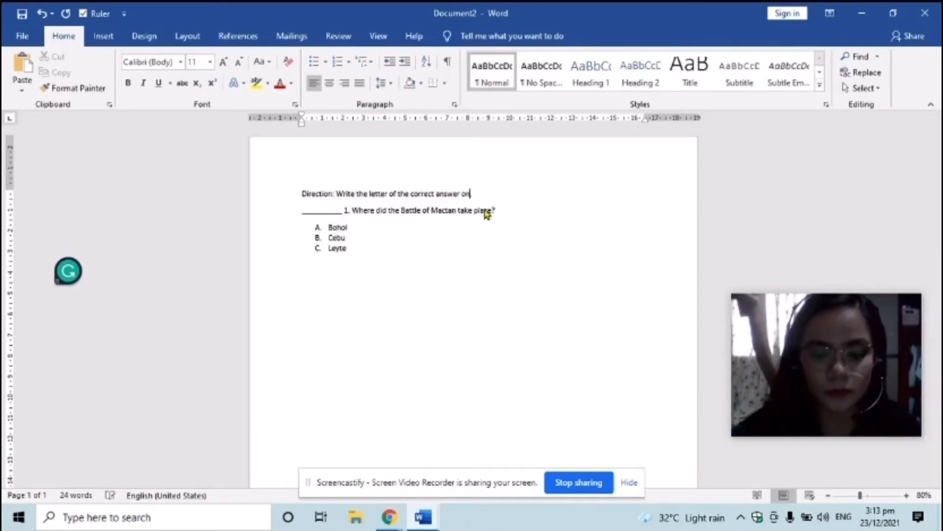
{"action": "type", "text": " the space "}
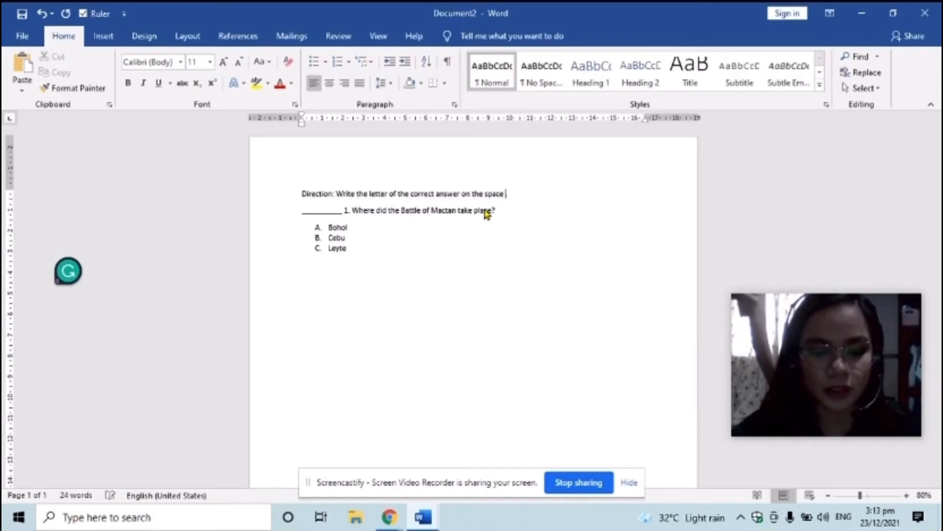
{"action": "type", "text": "provided"}
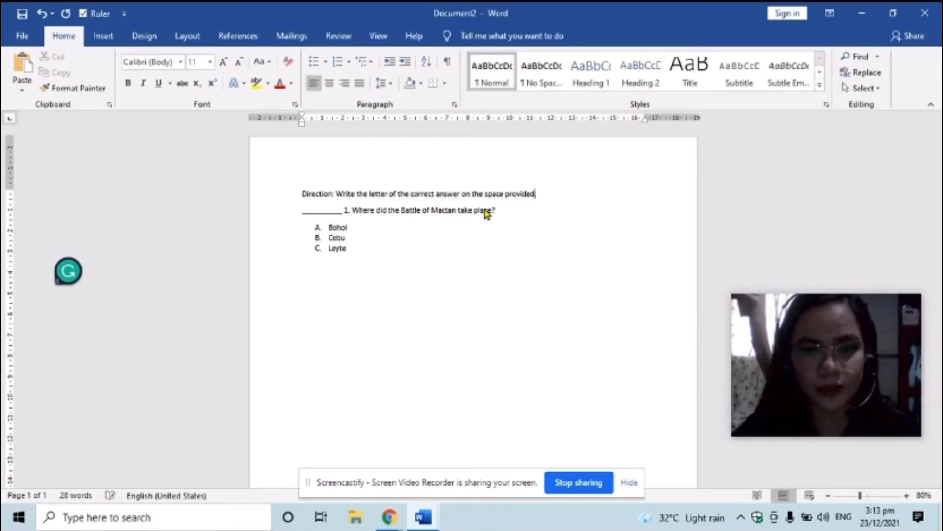
{"action": "type", "text": "."}
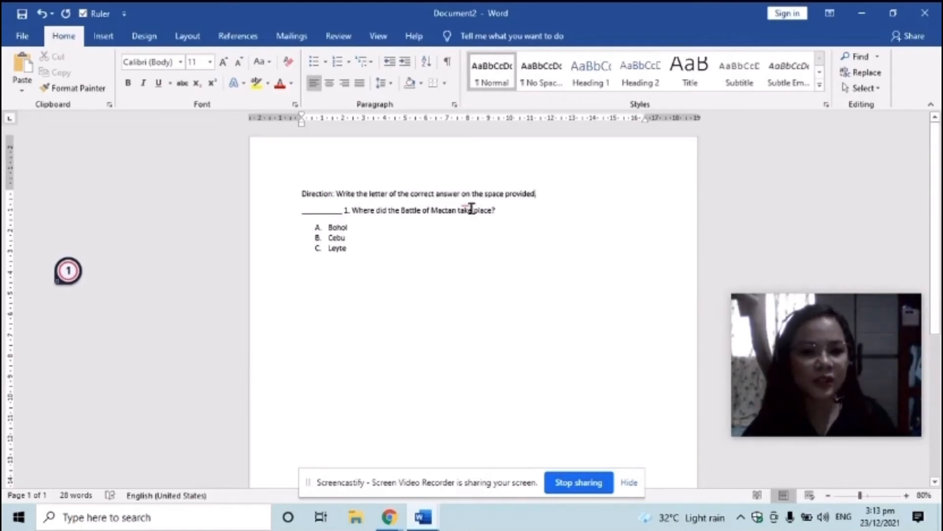
Change 'on' to 'in' so the direction ends 'in the space provided.'
{"action": "mouse_move", "coordinate": [468, 205]}
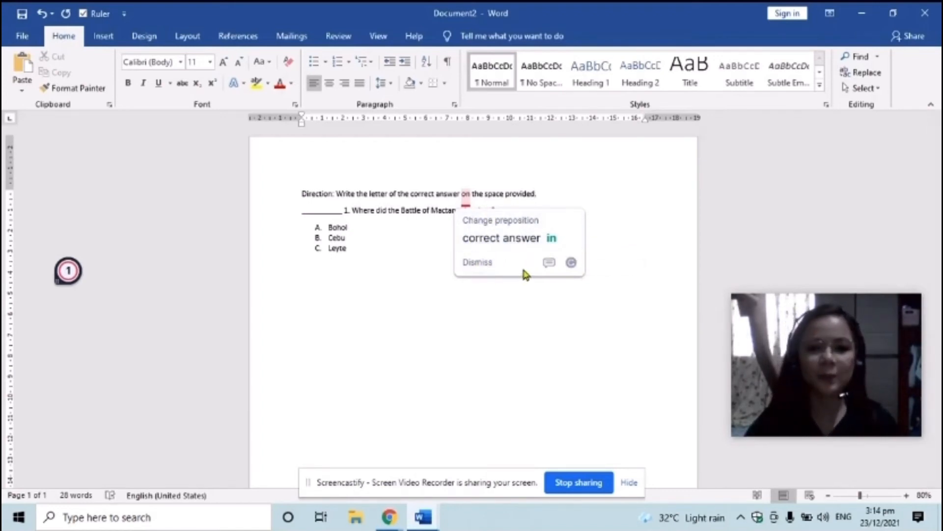
{"action": "left_click", "coordinate": [473, 189]}
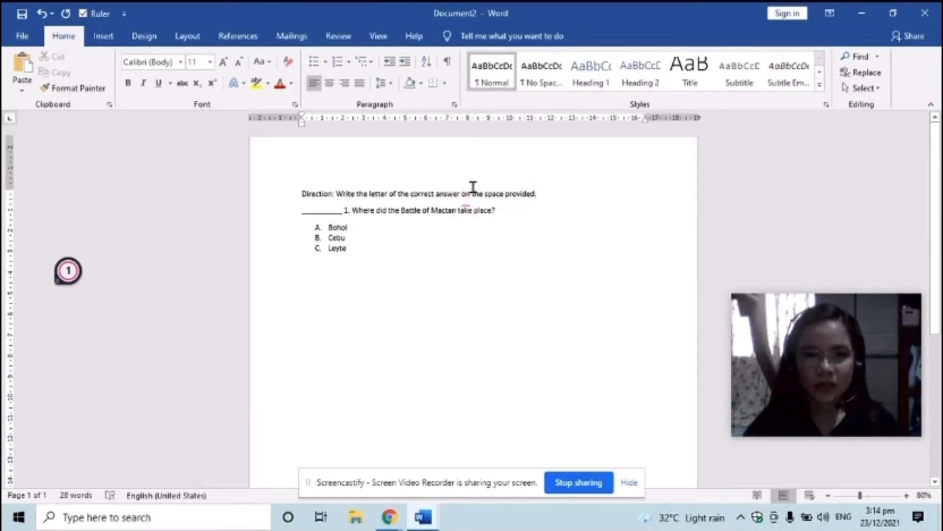
{"action": "key", "text": "BackSpace"}
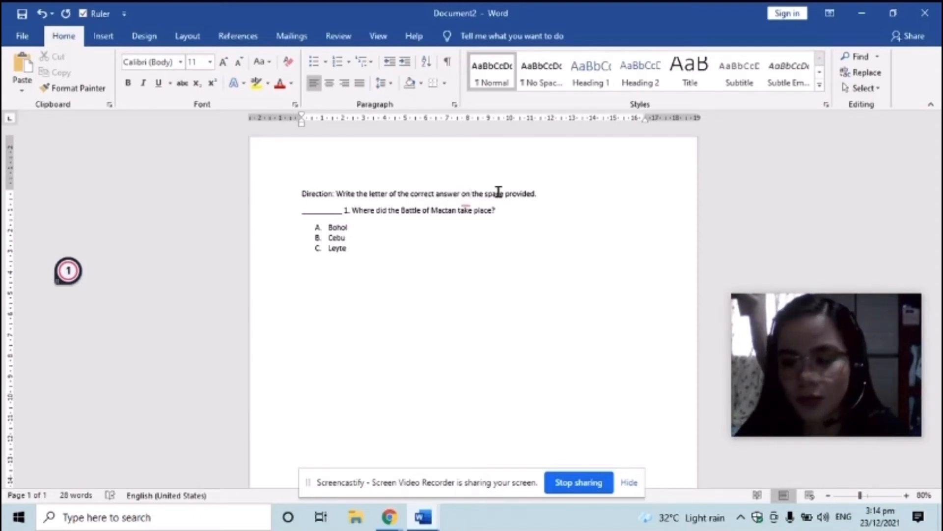
{"action": "key", "text": "BackSpace"}
{"action": "key", "text": "BackSpace"}
{"action": "key", "text": "BackSpace"}
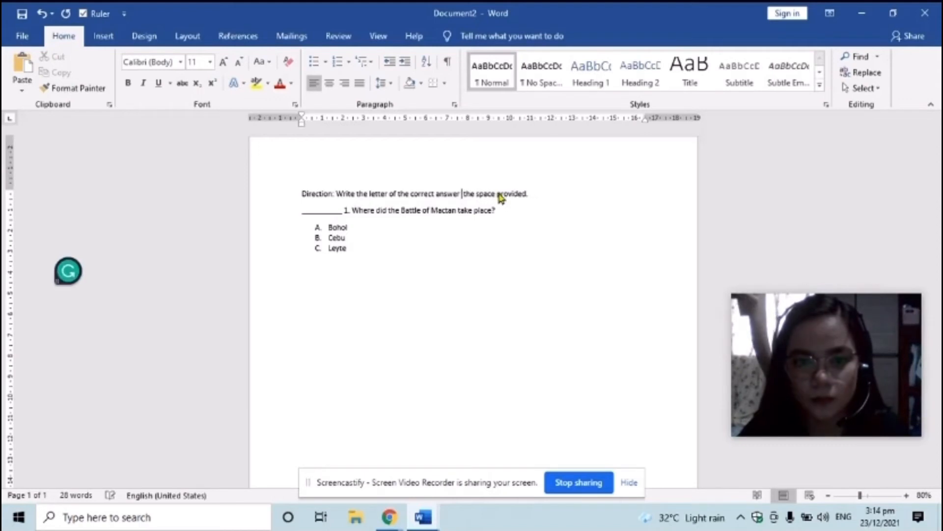
{"action": "key", "text": "ctrl+z"}
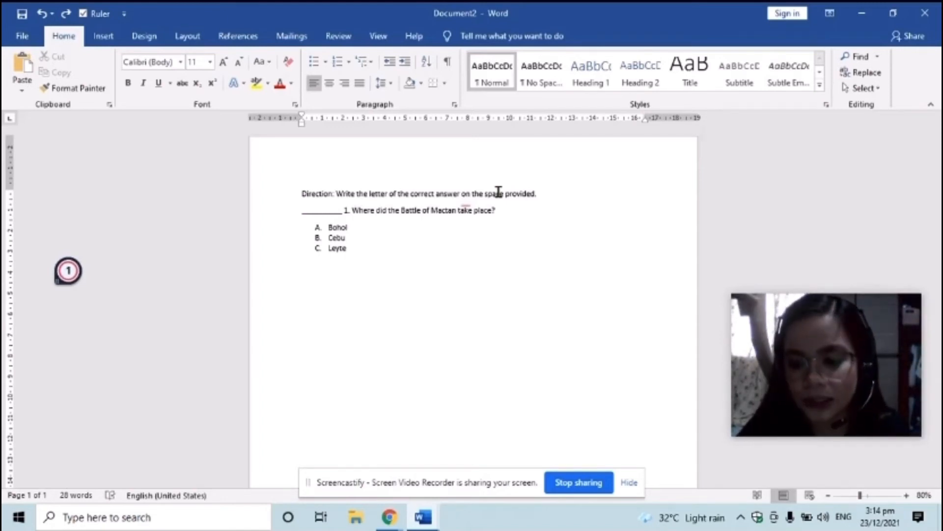
{"action": "key", "text": "Delete"}
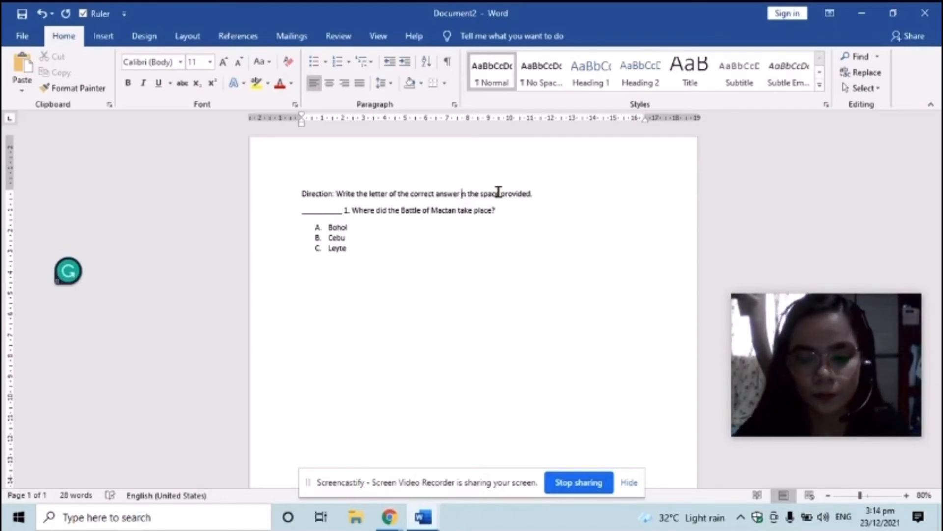
{"action": "type", "text": "i"}
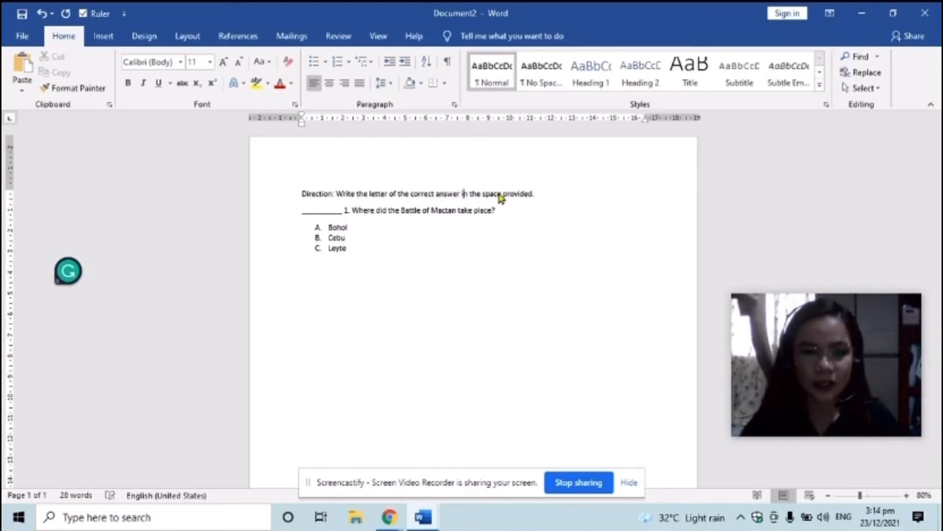
{"action": "left_click", "coordinate": [555, 189]}
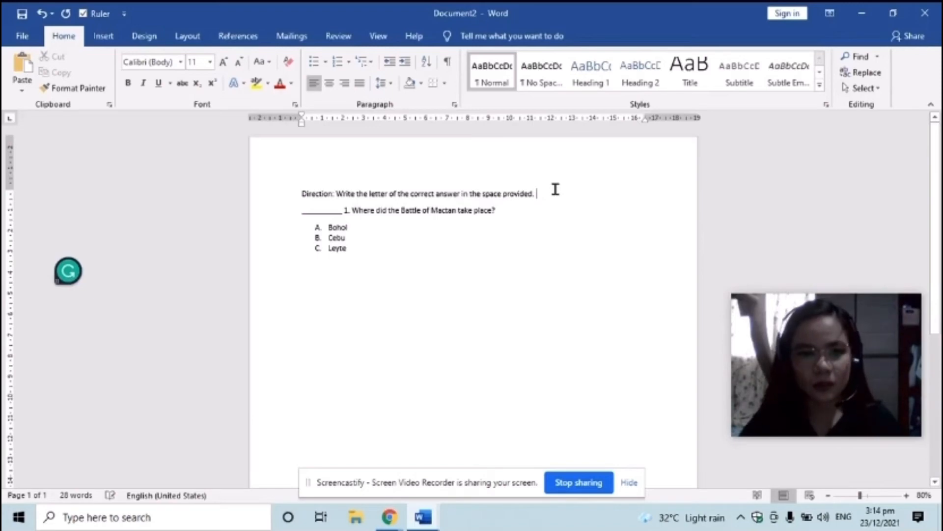
{"action": "left_click", "coordinate": [365, 255]}
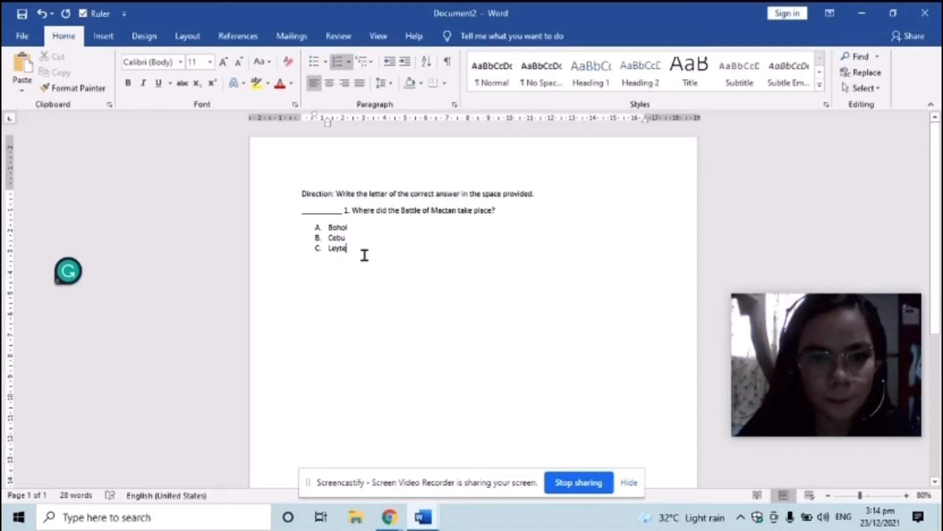
Add two blank lines after Leyte to end the lettered choice list
{"action": "key", "text": "Return"}
{"action": "key", "text": "Return"}
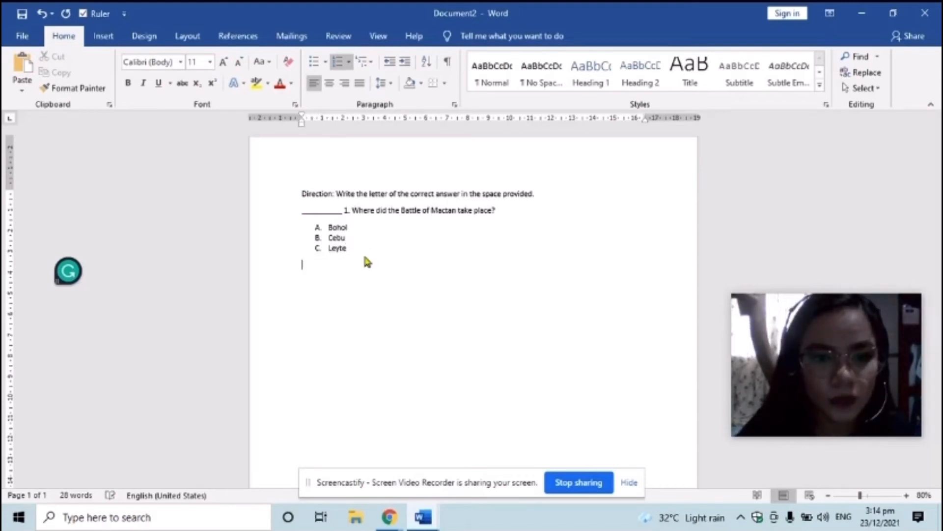
{"action": "key", "text": "Return"}
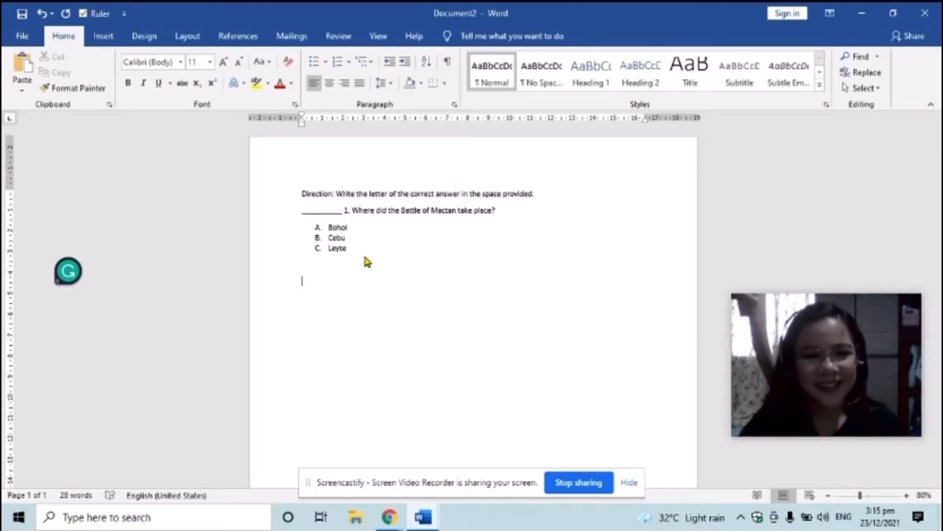
{"action": "left_click", "coordinate": [300, 192]}
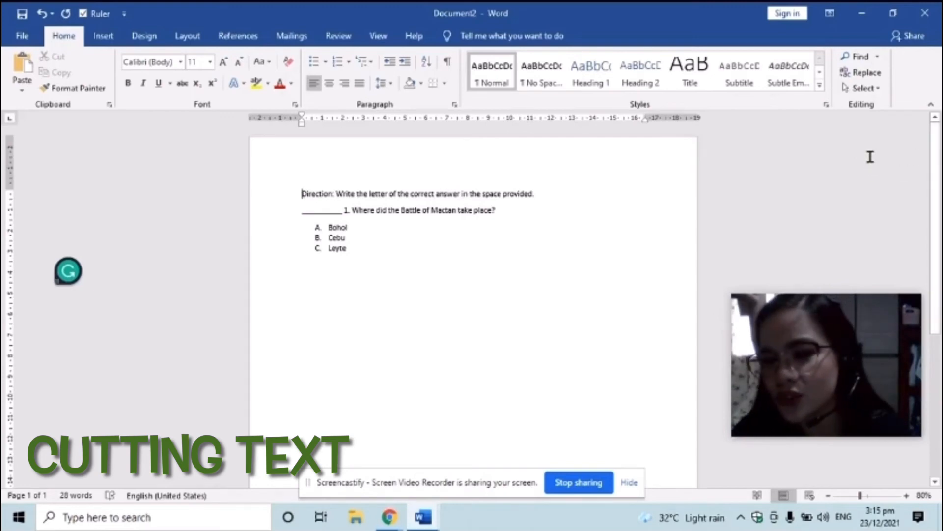
Cut all the quiz text, add blank lines at the top, and paste it back
{"action": "left_click", "coordinate": [866, 94]}
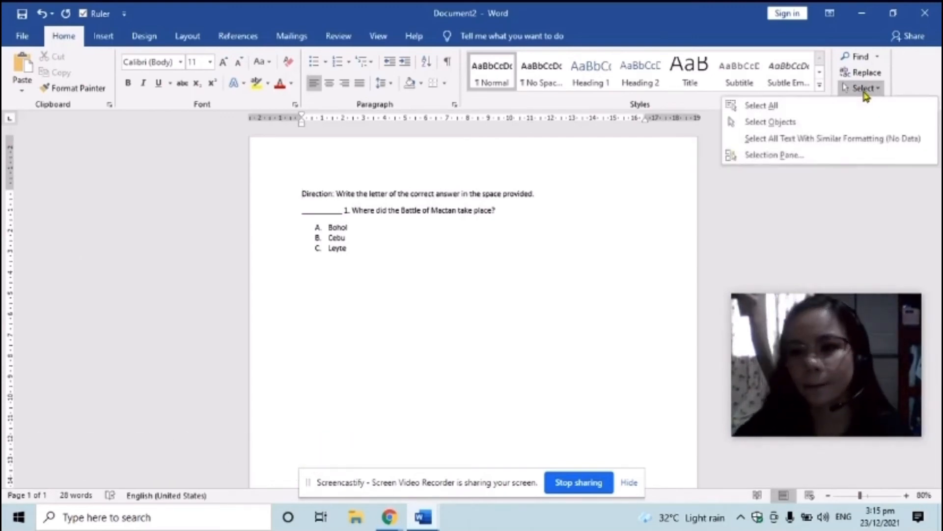
{"action": "left_click", "coordinate": [773, 112]}
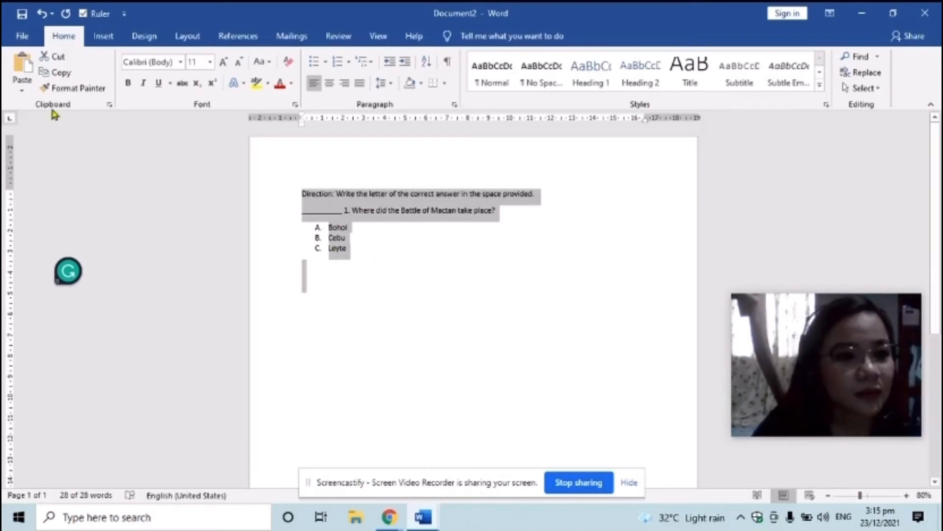
{"action": "left_click", "coordinate": [55, 58]}
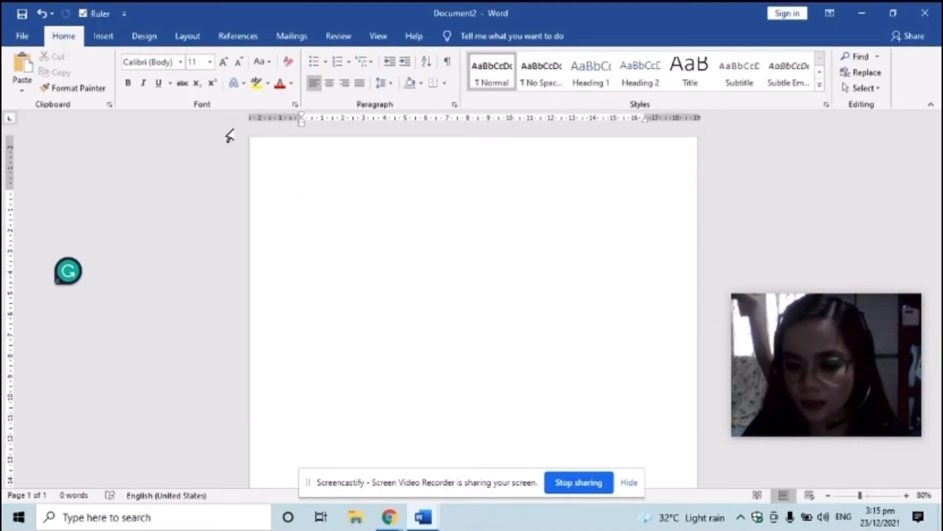
{"action": "key", "text": "Return"}
{"action": "key", "text": "Return"}
{"action": "key", "text": "Return"}
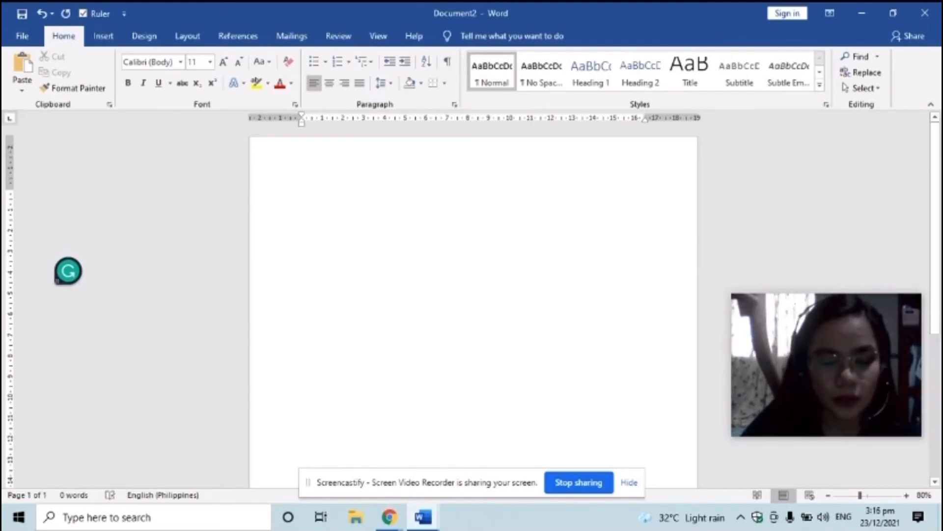
{"action": "left_click", "coordinate": [22, 64]}
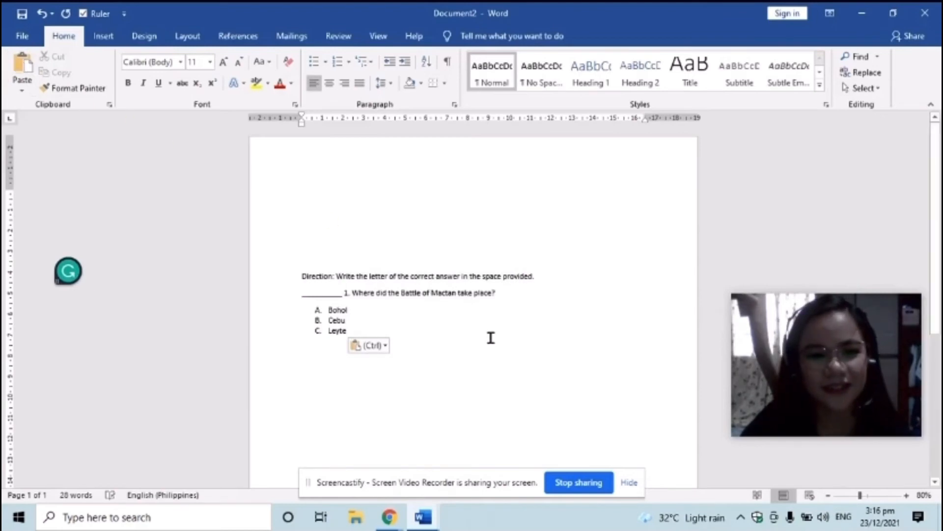
Type MABUTING PAARALAN HIGH SCHOOL, RIZAL PROVINCE, S.Y. 2021-2022 and PHILIPPINE HISTORY at the top
{"action": "left_click", "coordinate": [302, 246]}
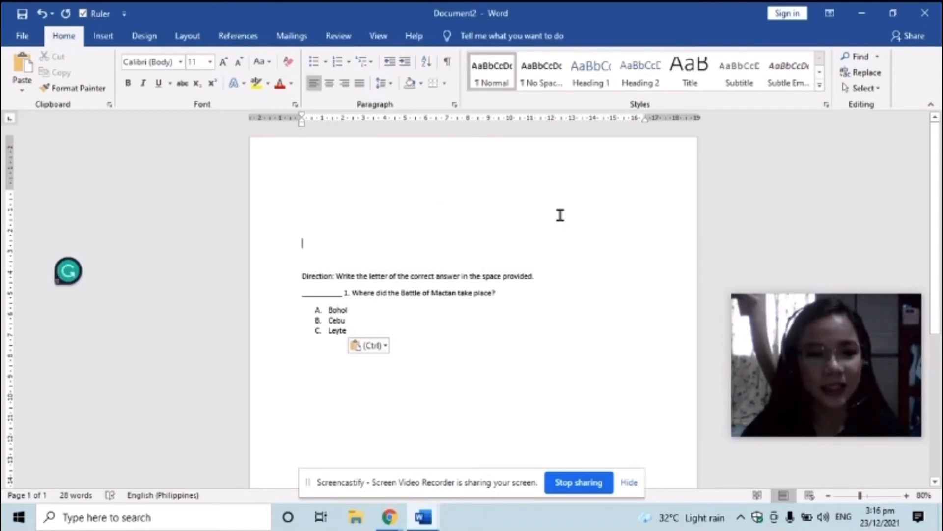
{"action": "left_click", "coordinate": [313, 189]}
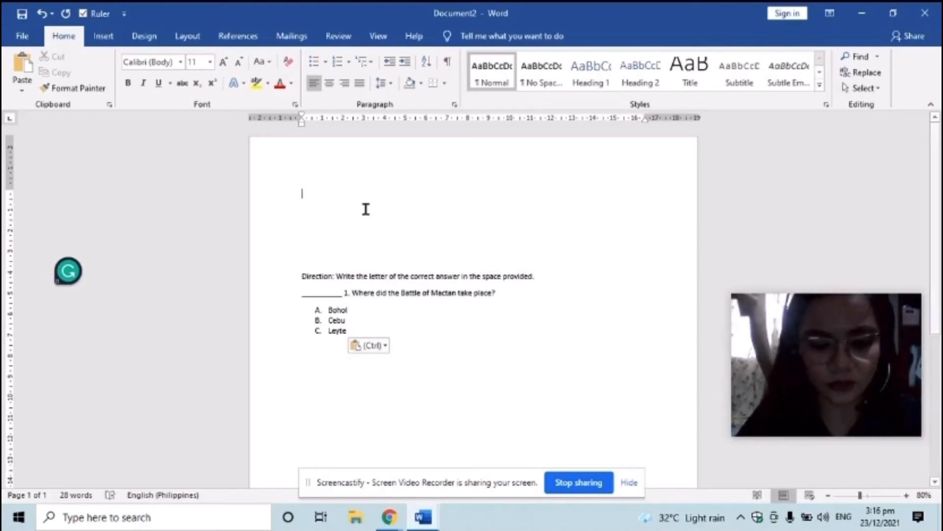
{"action": "type", "text": "MABUTI"}
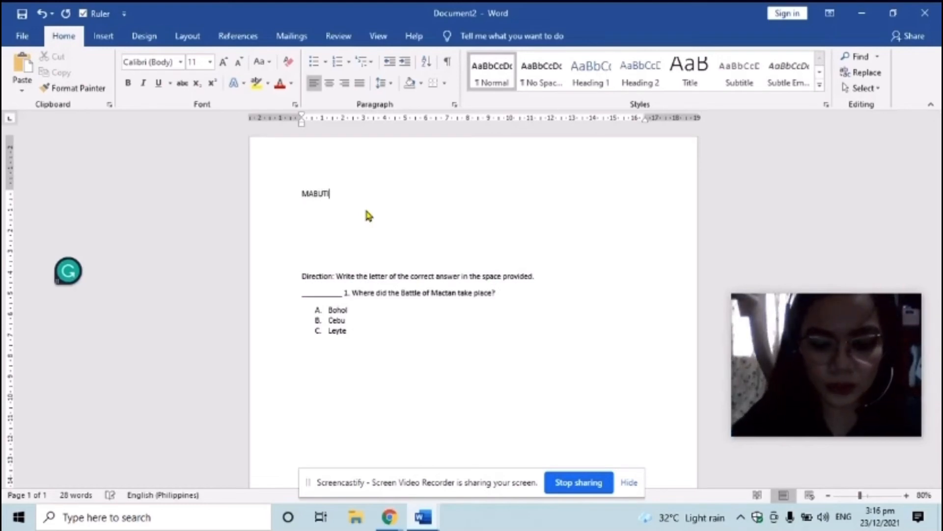
{"action": "type", "text": "NG PAARAL"}
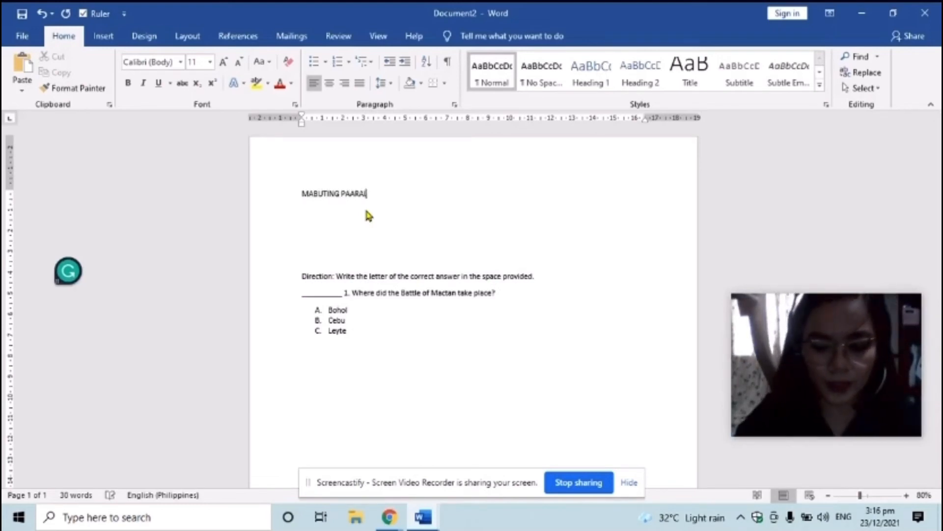
{"action": "type", "text": "AN HIGH"}
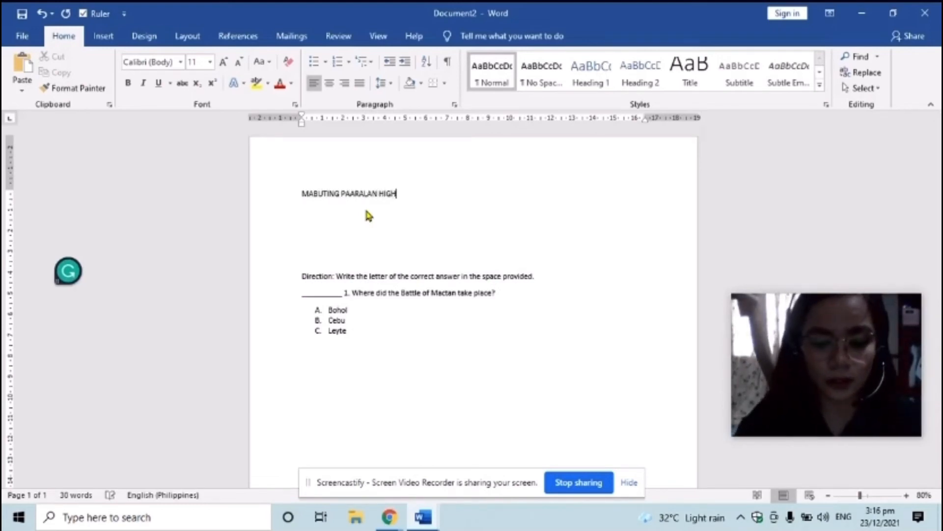
{"action": "type", "text": " SCHOOL"}
{"action": "key", "text": "Return"}
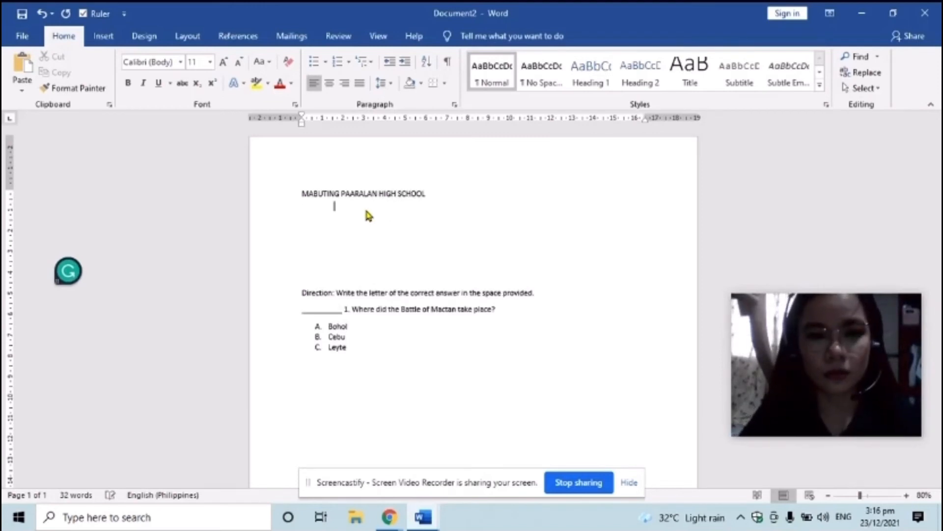
{"action": "type", "text": "RI"}
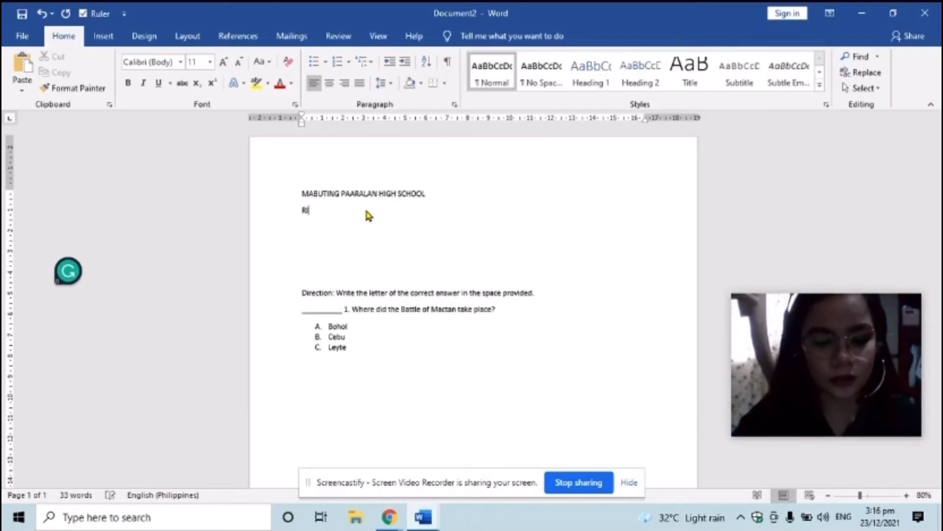
{"action": "type", "text": "ZAL PROVINCE"}
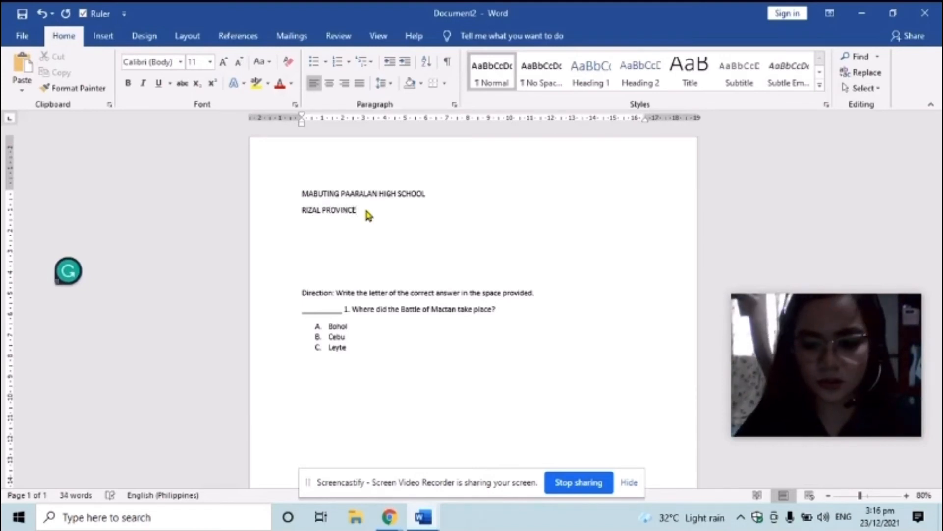
{"action": "key", "text": "Return"}
{"action": "type", "text": "S.Y"}
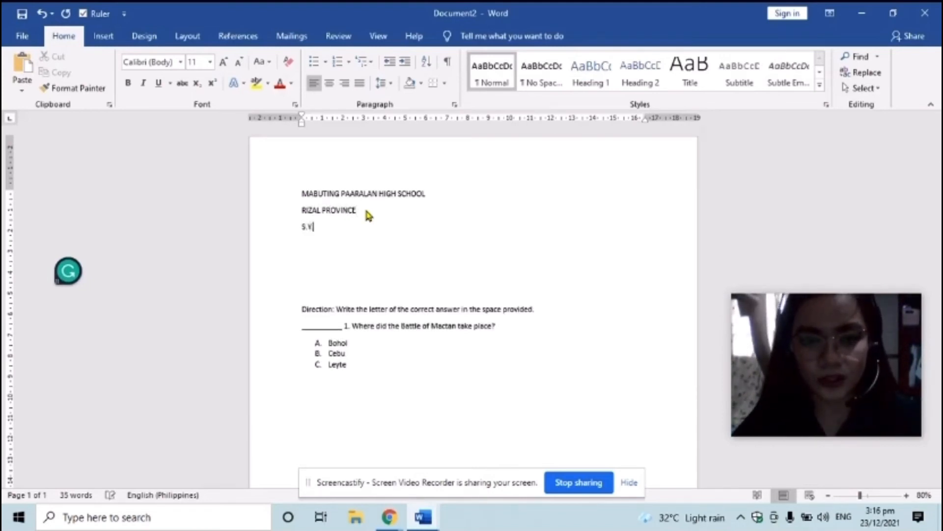
{"action": "type", "text": ". 2021-202"}
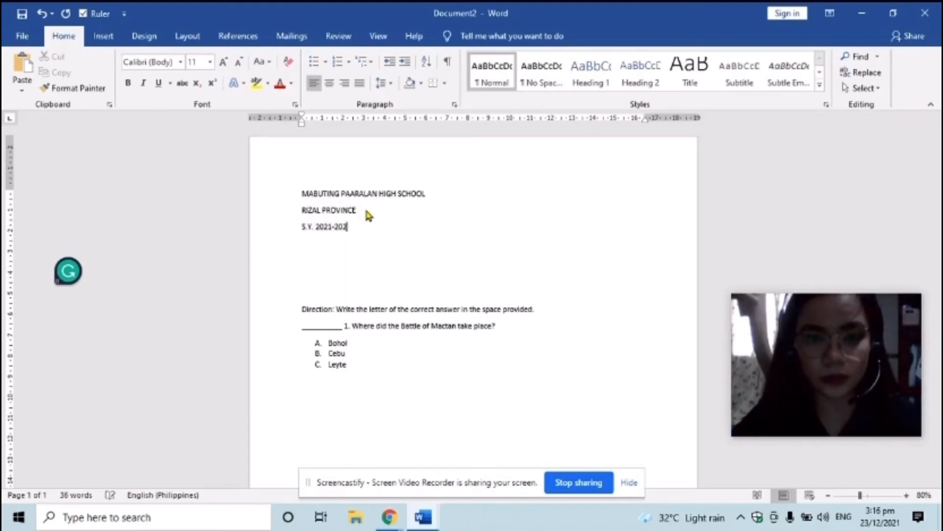
{"action": "type", "text": "2"}
{"action": "key", "text": "Return"}
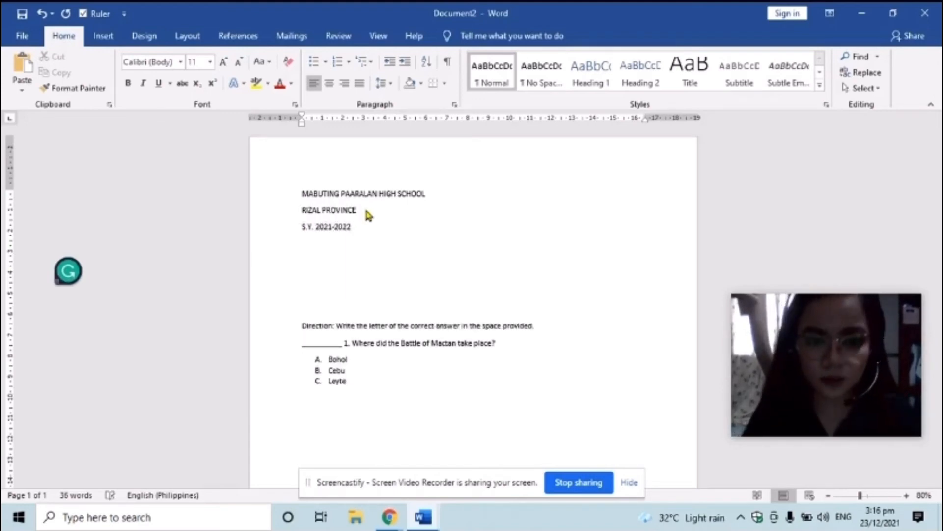
{"action": "type", "text": "PHIL"}
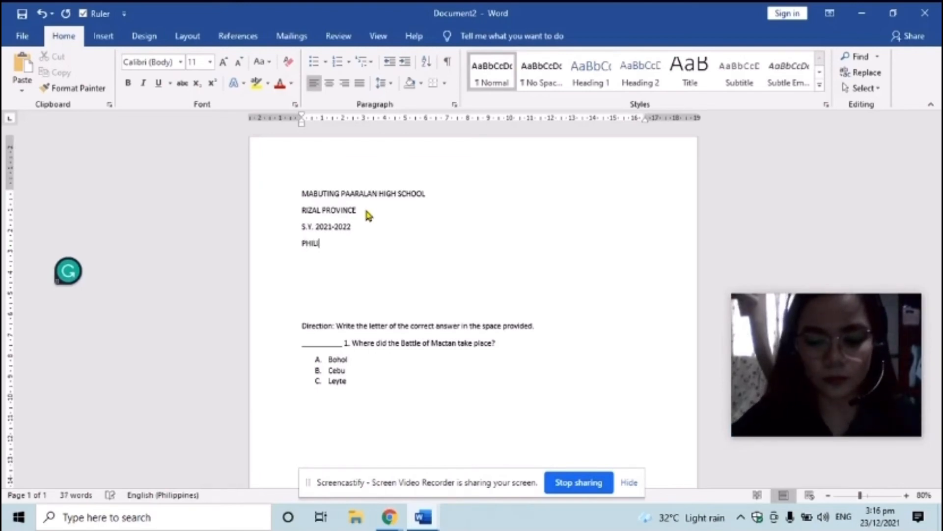
{"action": "type", "text": "IPPINE HIS"}
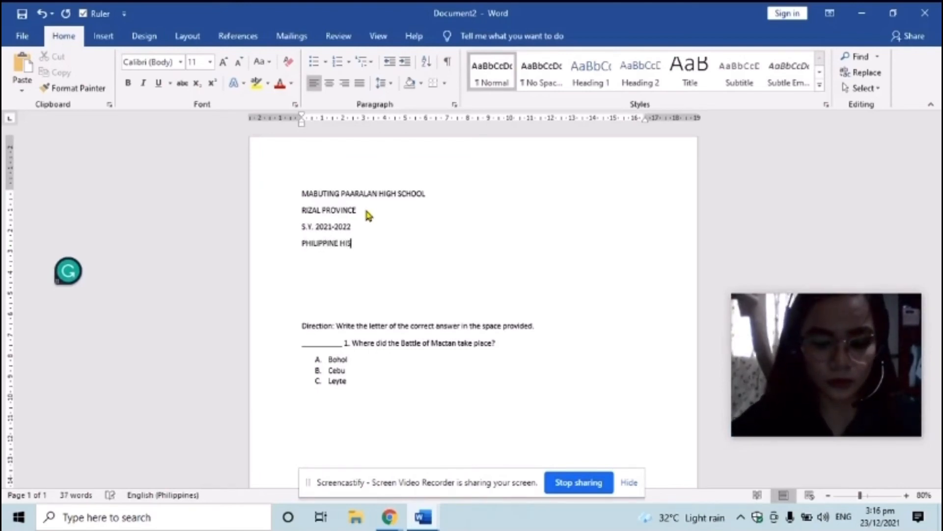
{"action": "type", "text": "TORY"}
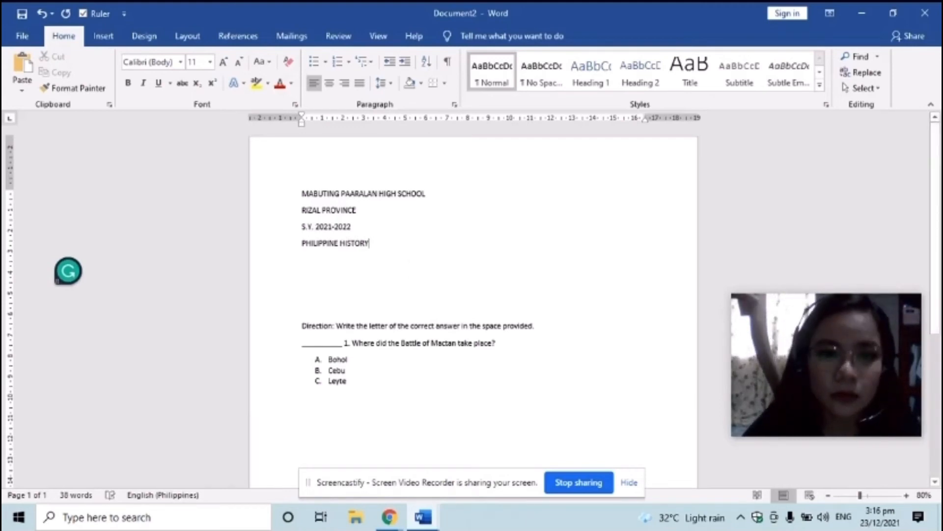
Center the four header lines on the page
{"action": "left_click_drag", "start_coordinate": [373, 244], "coordinate": [303, 212]}
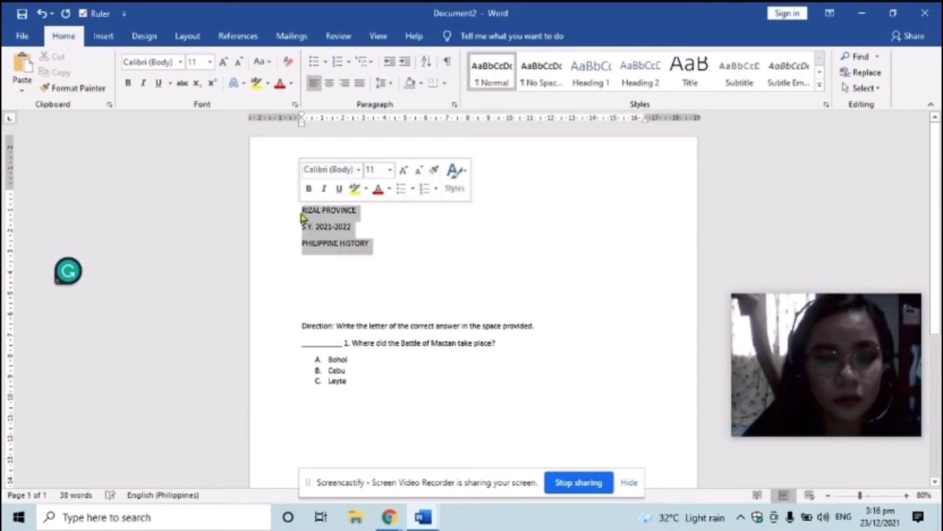
{"action": "left_click", "coordinate": [388, 248]}
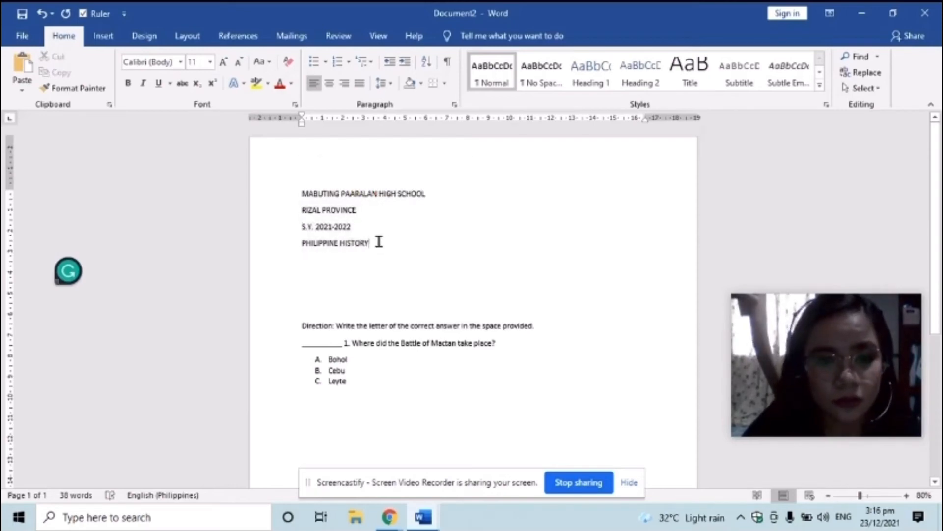
{"action": "left_click_drag", "start_coordinate": [377, 242], "coordinate": [308, 197]}
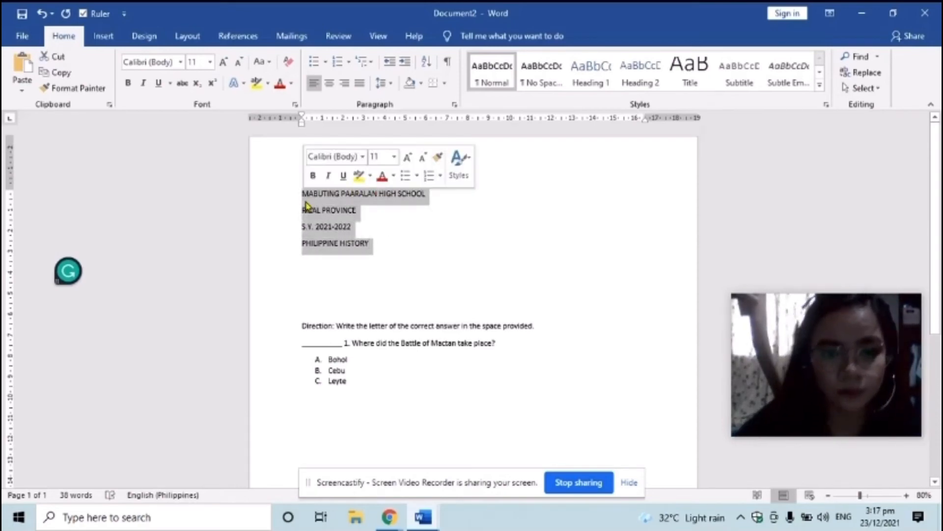
{"action": "left_click", "coordinate": [329, 83]}
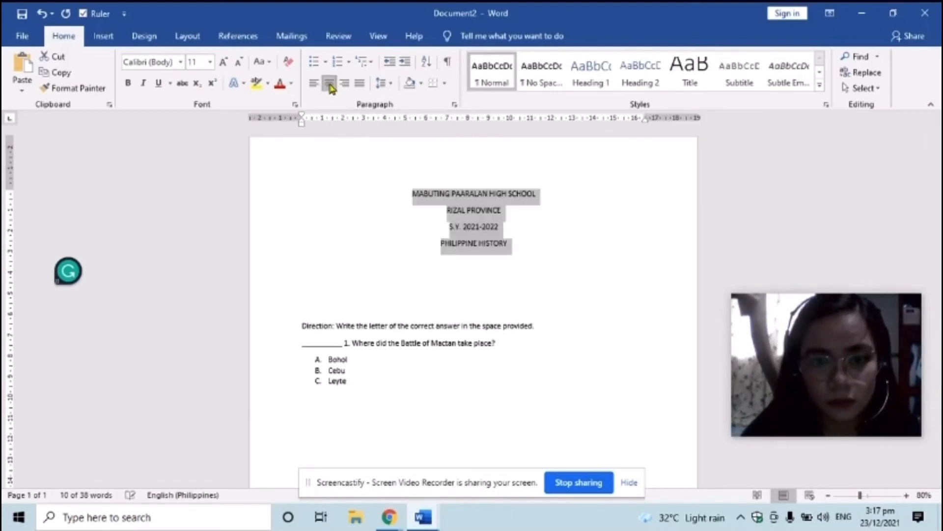
{"action": "left_click", "coordinate": [540, 237]}
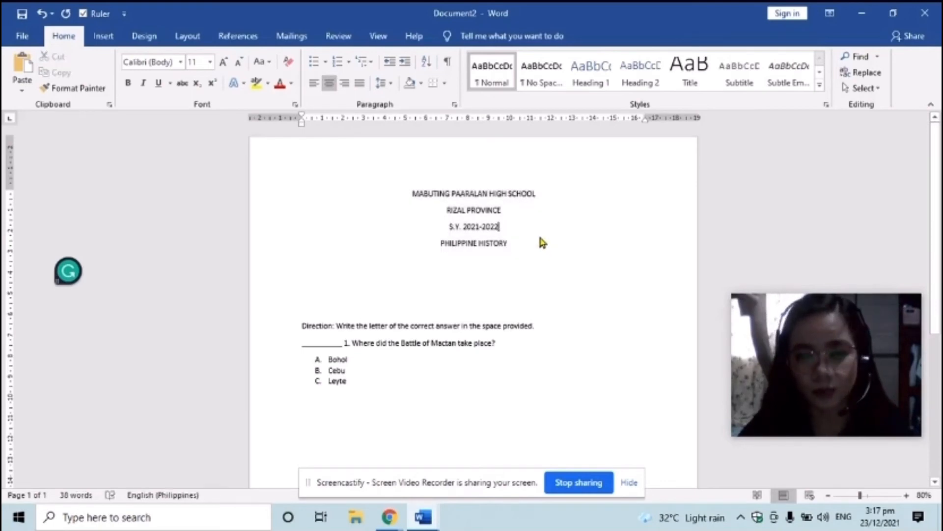
Make the four header lines bold
{"action": "left_click", "coordinate": [512, 244]}
{"action": "left_click_drag", "start_coordinate": [513, 244], "coordinate": [409, 194]}
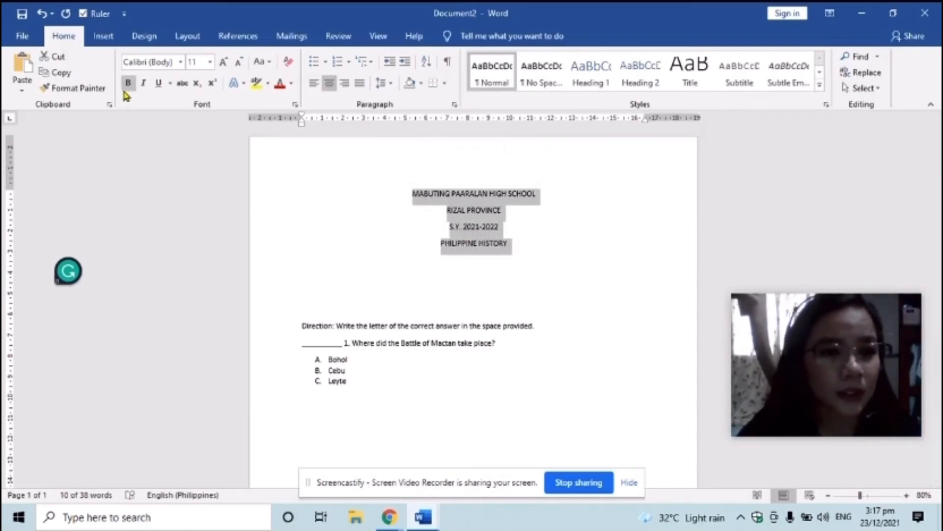
{"action": "left_click", "coordinate": [128, 84]}
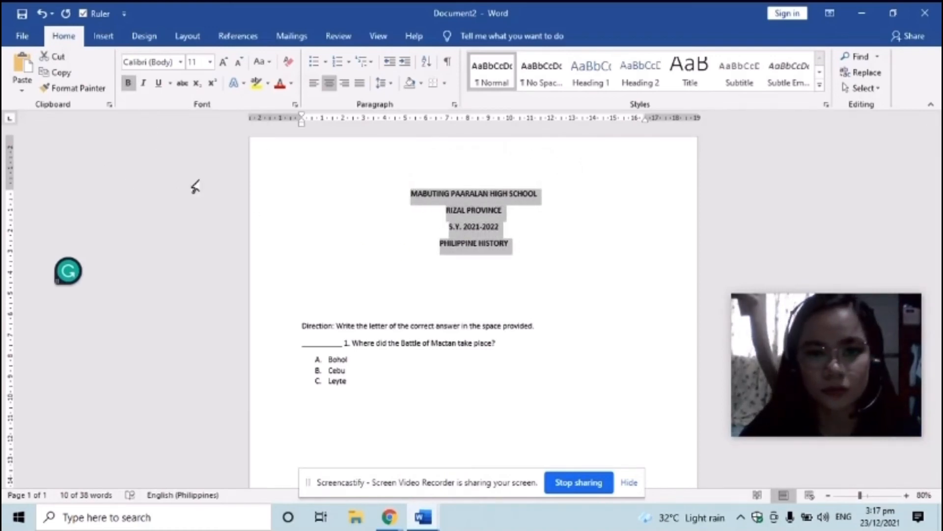
{"action": "left_click", "coordinate": [533, 247]}
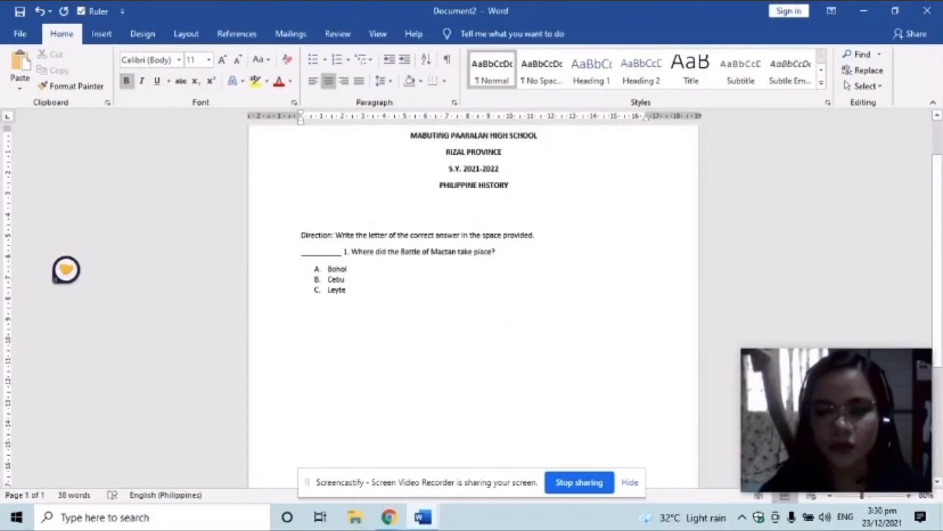
Add a left-aligned 'Name: ____ Section: ____ Date: ____' fill-in line below the header
{"action": "key", "text": "Return"}
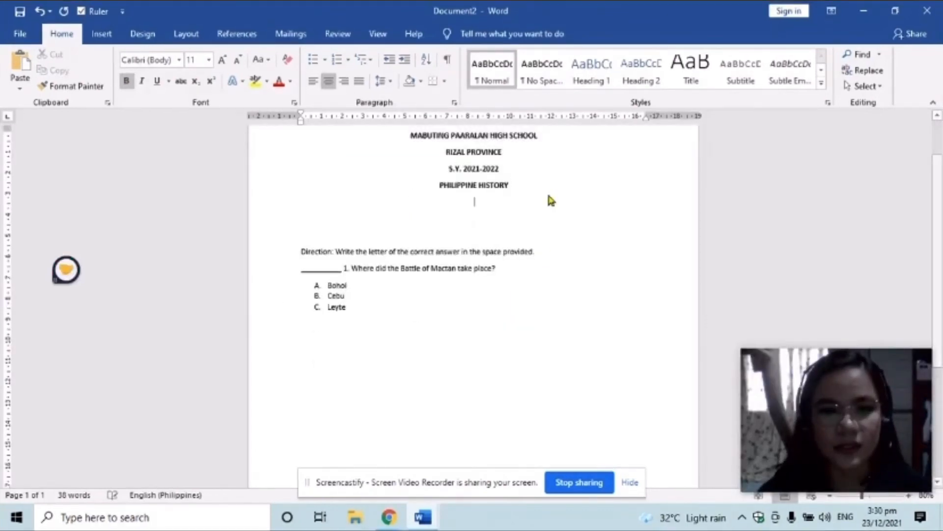
{"action": "left_click", "coordinate": [313, 81]}
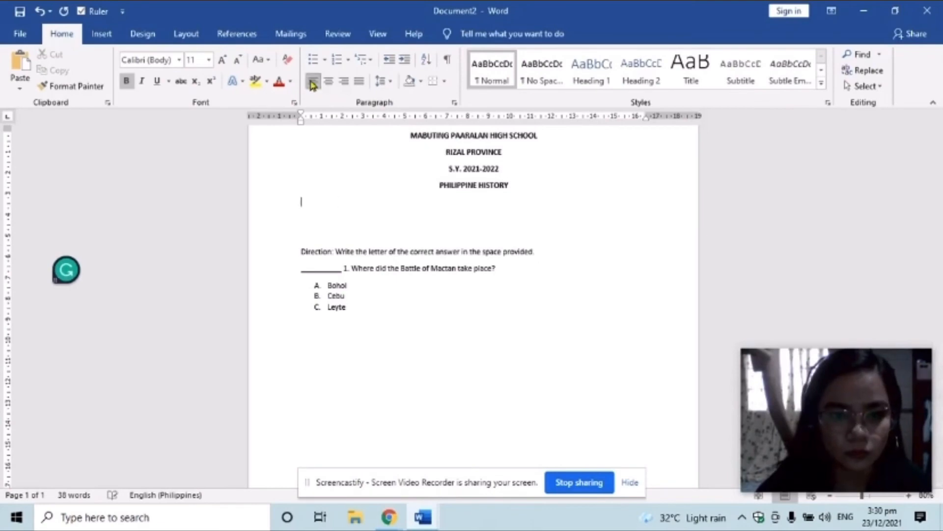
{"action": "type", "text": "Name: "}
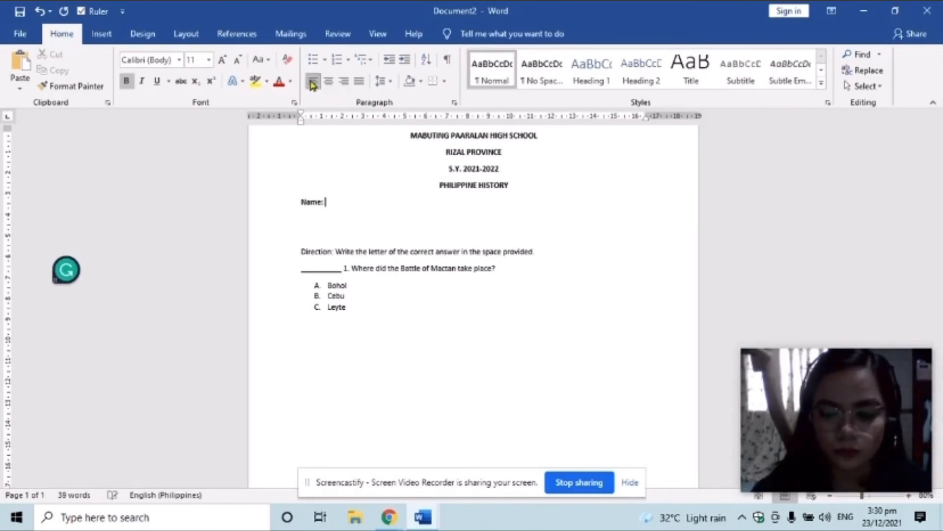
{"action": "type", "text": "___________________________"}
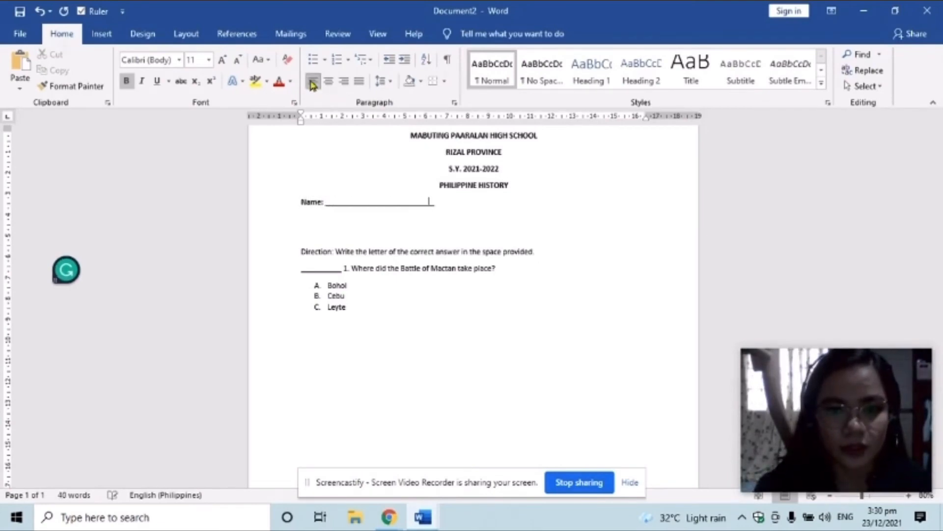
{"action": "type", "text": "____ Sect"}
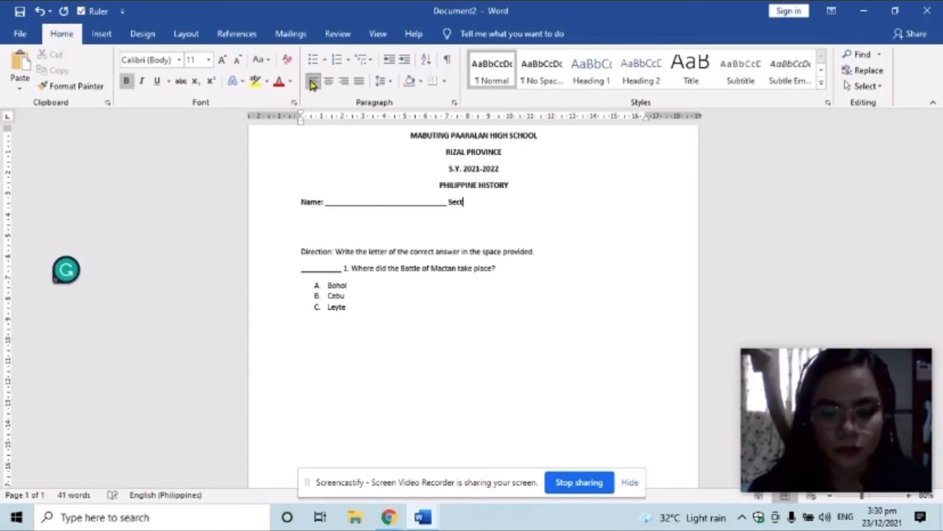
{"action": "type", "text": "ion:"}
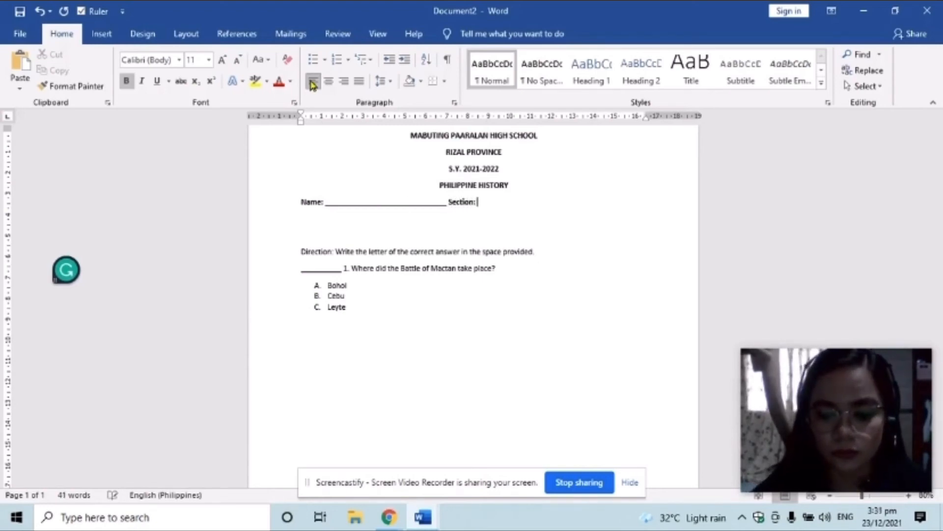
{"action": "type", "text": " ___________"}
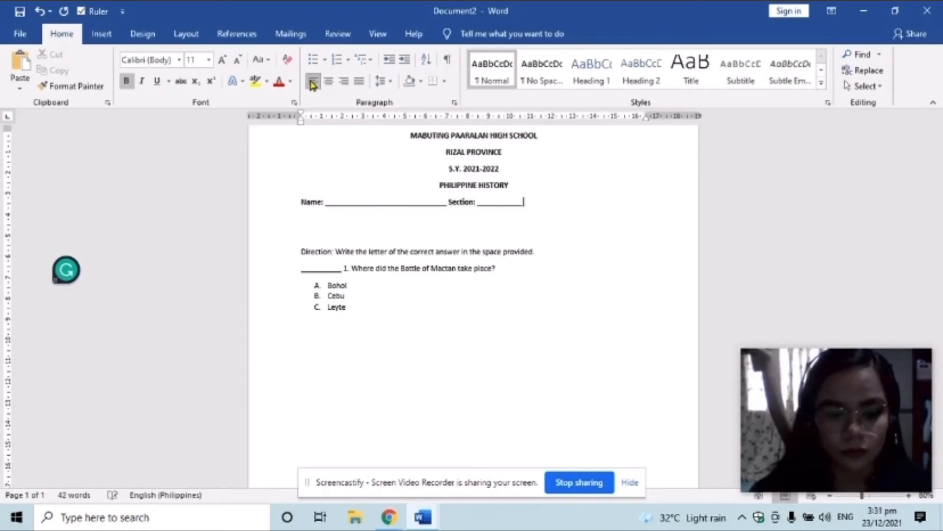
{"action": "type", "text": " Date"}
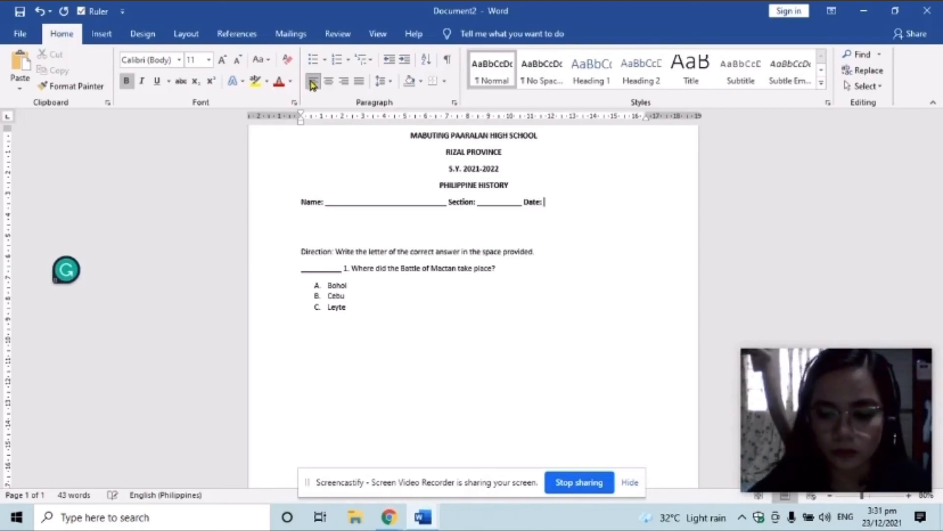
{"action": "type", "text": ": ____________"}
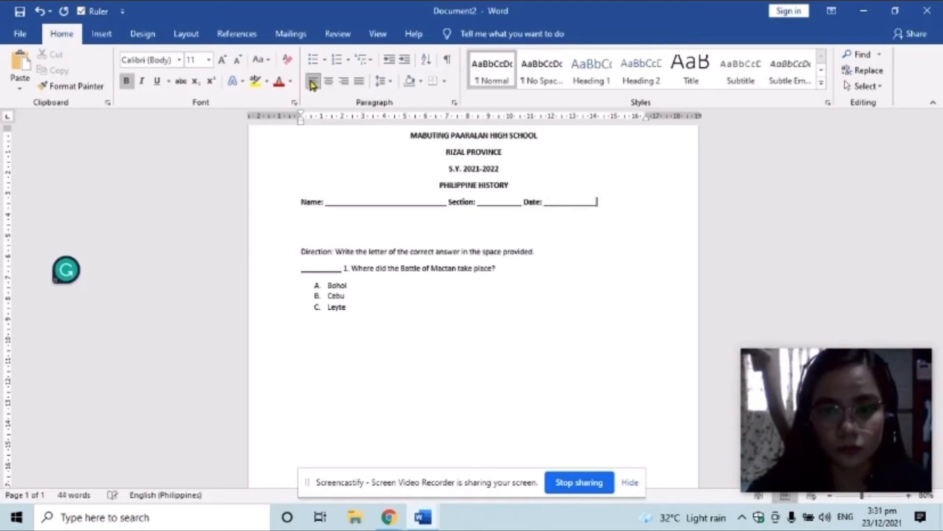
Keep the blank line above the directions and start a plain line after the Leyte choice
{"action": "key", "text": "BackSpace"}
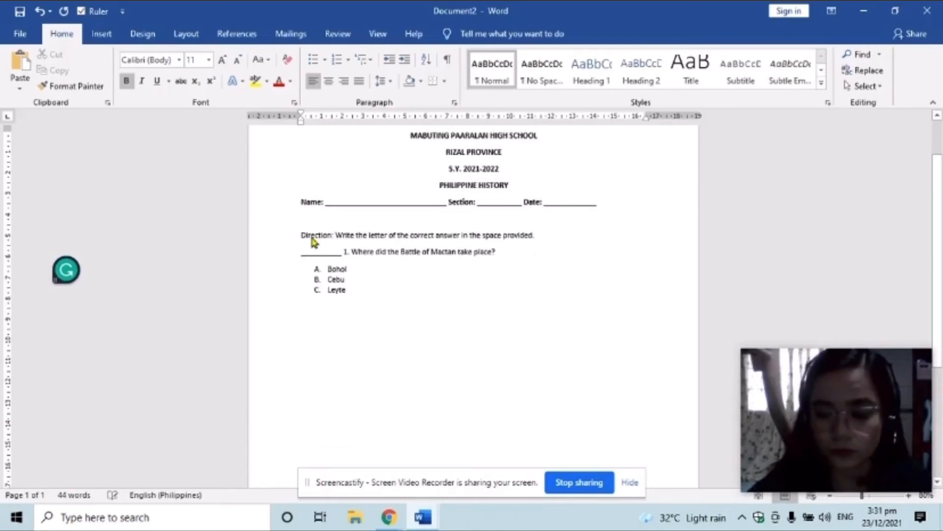
{"action": "key", "text": "Return"}
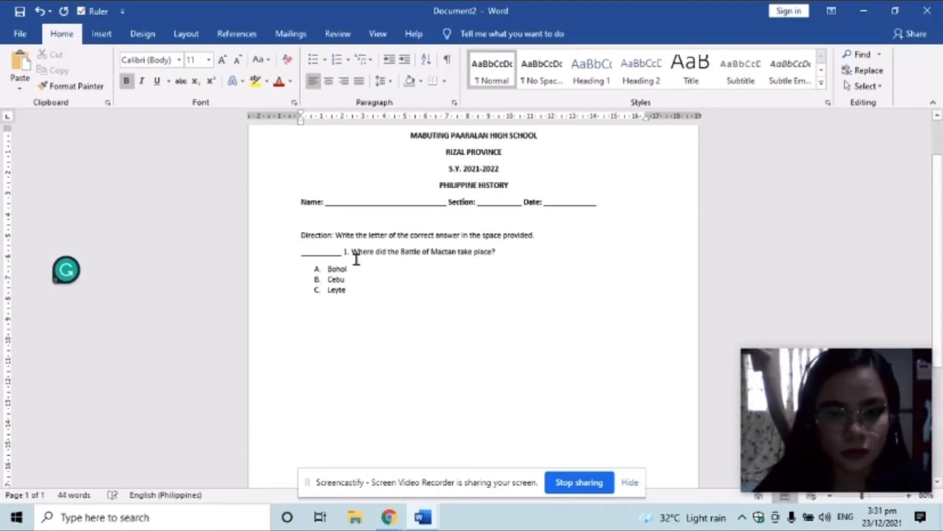
{"action": "left_click", "coordinate": [362, 296]}
{"action": "key", "text": "Return"}
{"action": "key", "text": "Return"}
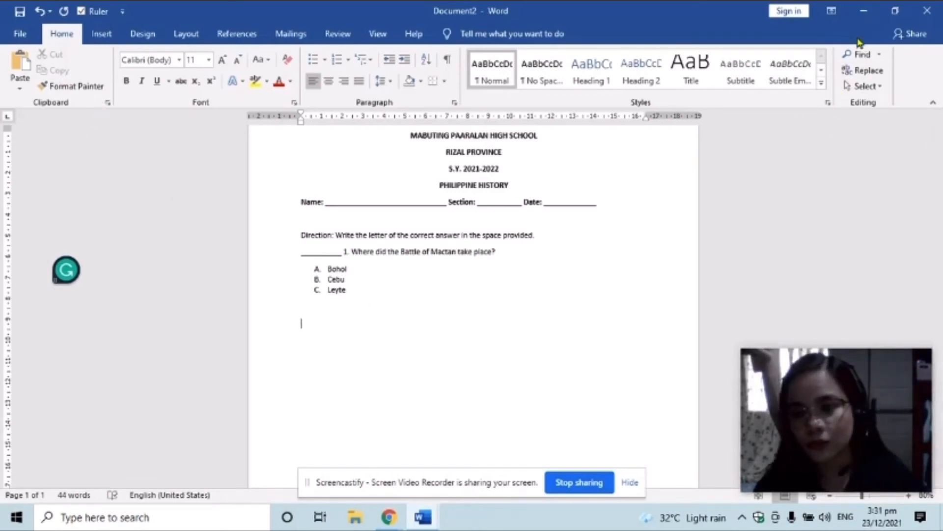
Open the 'short quiz' file from the Desktop and scroll down to its questions 2–5
{"action": "left_click", "coordinate": [22, 34]}
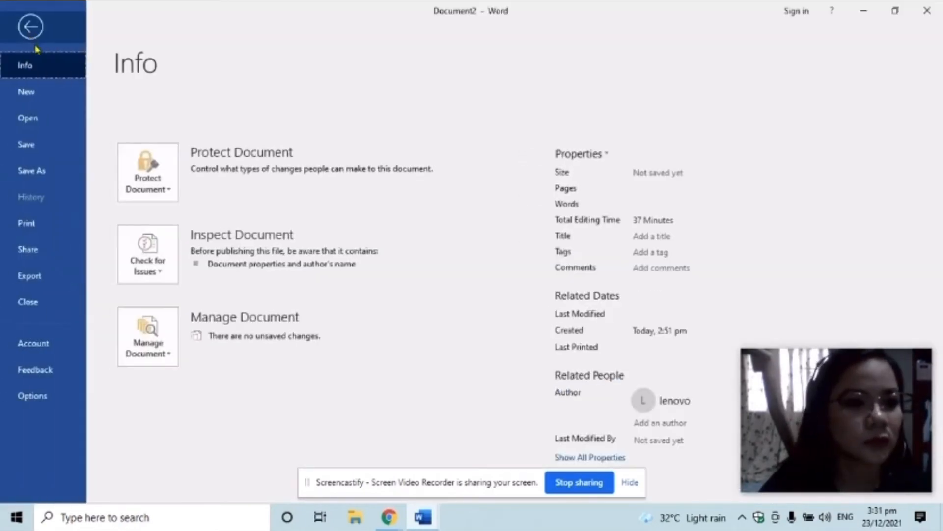
{"action": "left_click", "coordinate": [52, 126]}
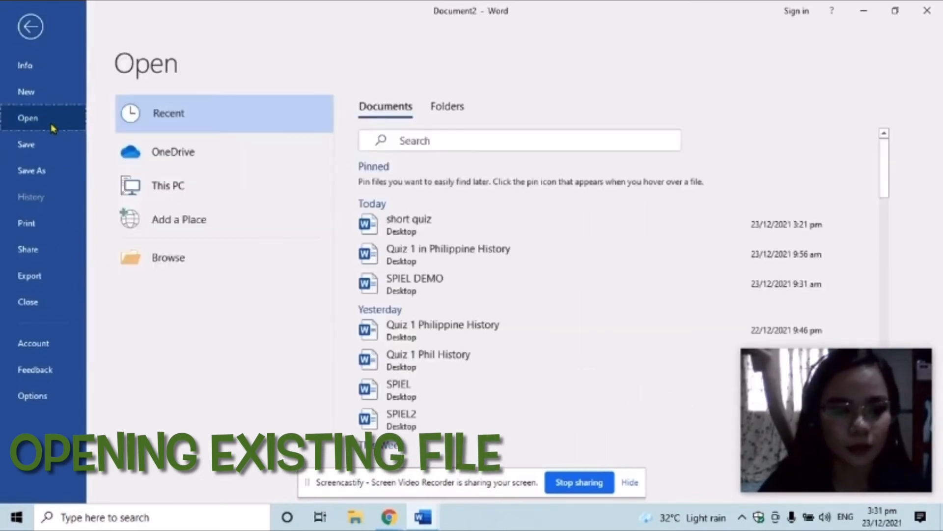
{"action": "left_click", "coordinate": [198, 259]}
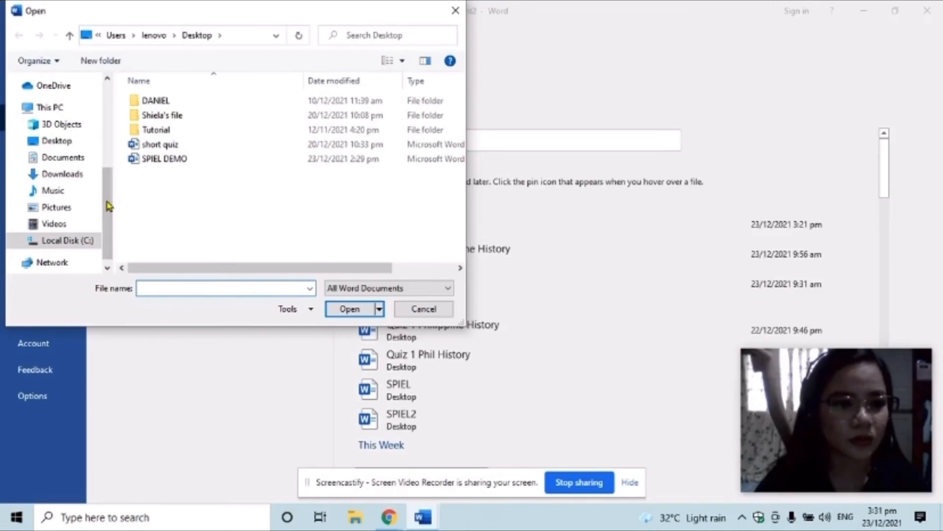
{"action": "mouse_move", "coordinate": [108, 206]}
{"action": "left_mouse_down"}
{"action": "mouse_move", "coordinate": [111, 186]}
{"action": "mouse_move", "coordinate": [111, 210]}
{"action": "left_mouse_up"}
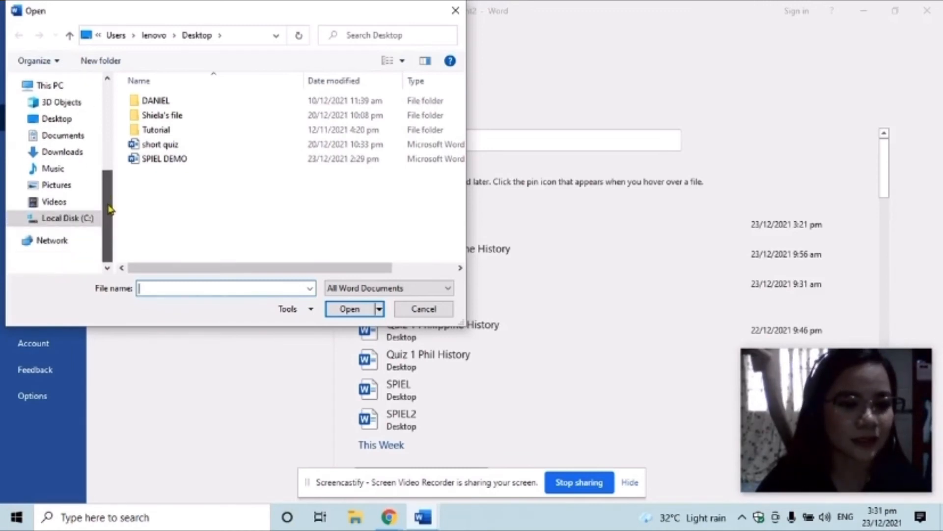
{"action": "left_click", "coordinate": [68, 125]}
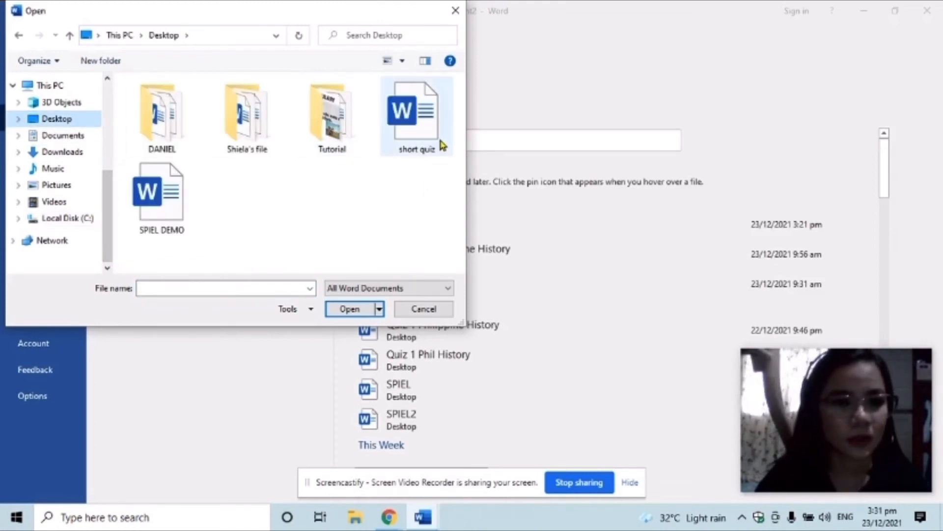
{"action": "left_click", "coordinate": [425, 129]}
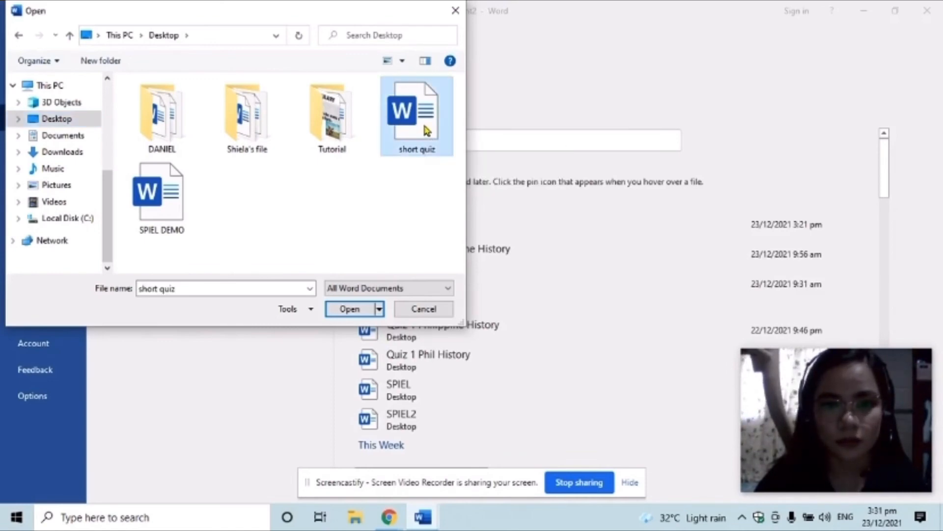
{"action": "left_click", "coordinate": [349, 308]}
{"action": "scroll", "coordinate": [355, 307], "scroll_direction": "down", "scroll_amount": 5}
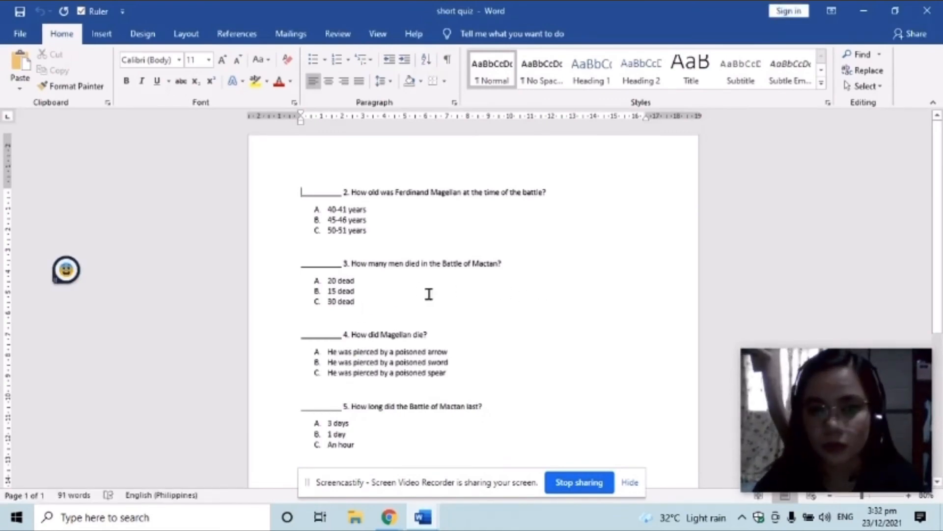
Select all of the short quiz and paste questions 2–5 into Document2 below question 1
{"action": "left_click", "coordinate": [874, 90]}
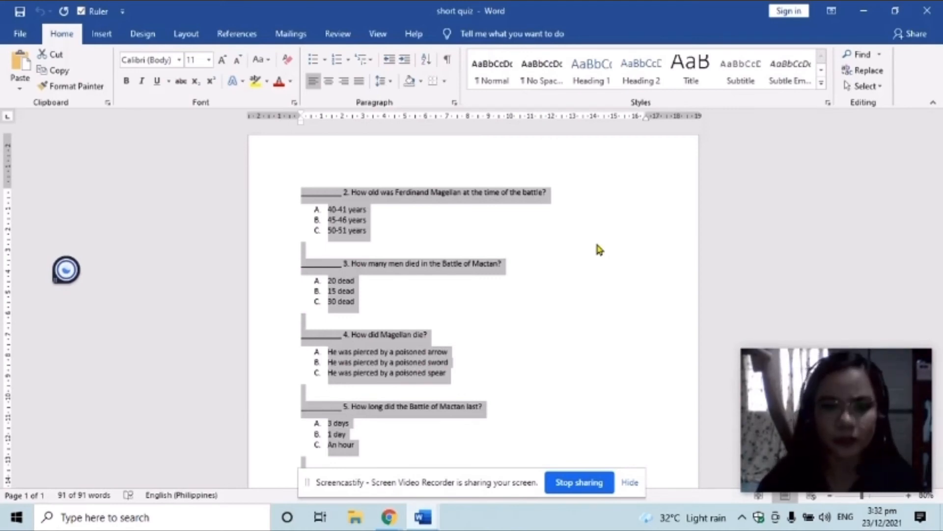
{"action": "left_click", "coordinate": [426, 519]}
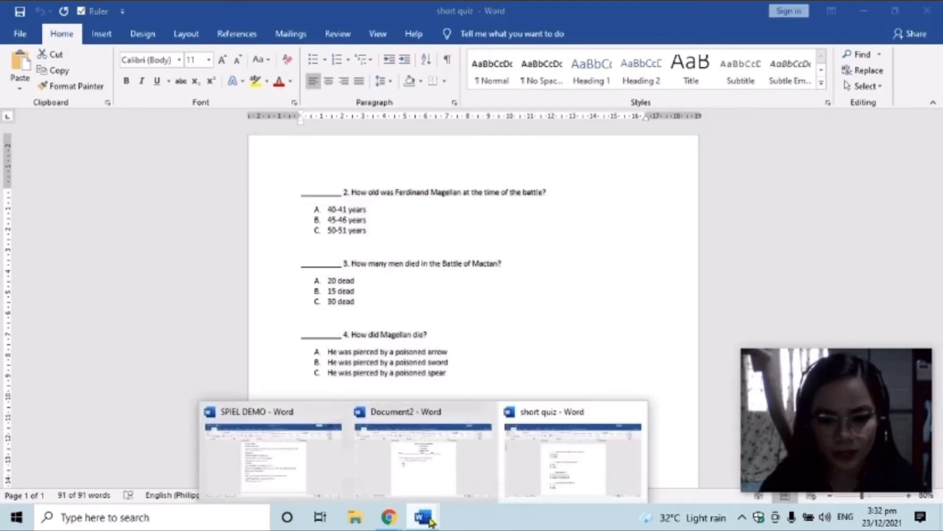
{"action": "left_click", "coordinate": [432, 443]}
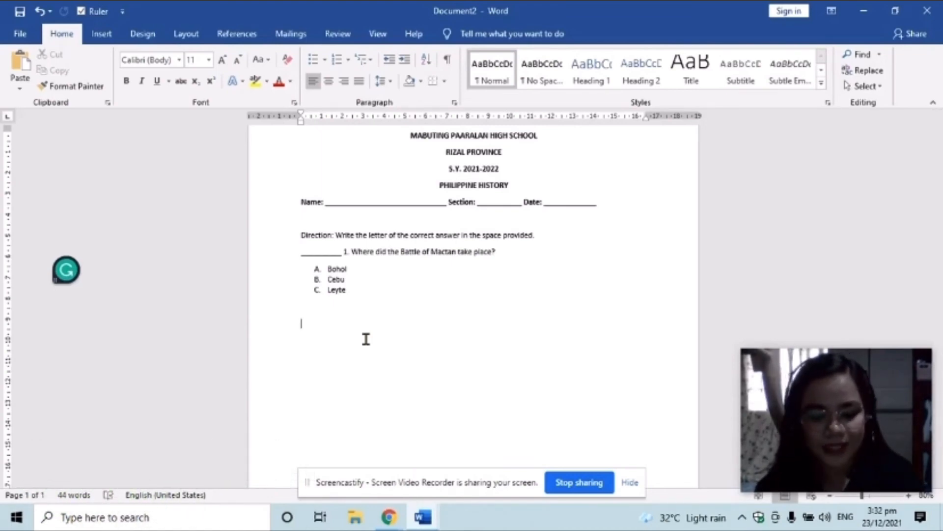
{"action": "key", "text": "ctrl+v"}
{"action": "scroll", "coordinate": [372, 334], "scroll_direction": "up", "scroll_amount": 3}
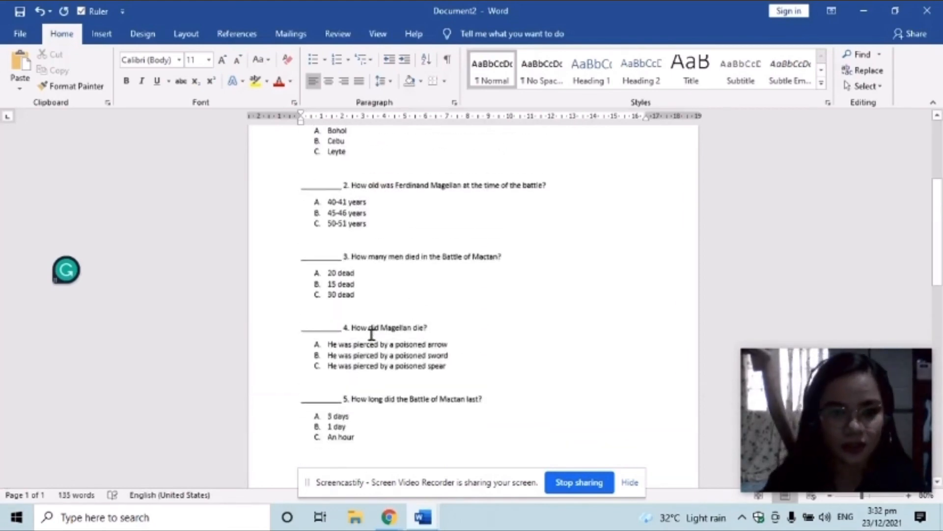
{"action": "scroll", "coordinate": [372, 330], "scroll_direction": "up", "scroll_amount": 5}
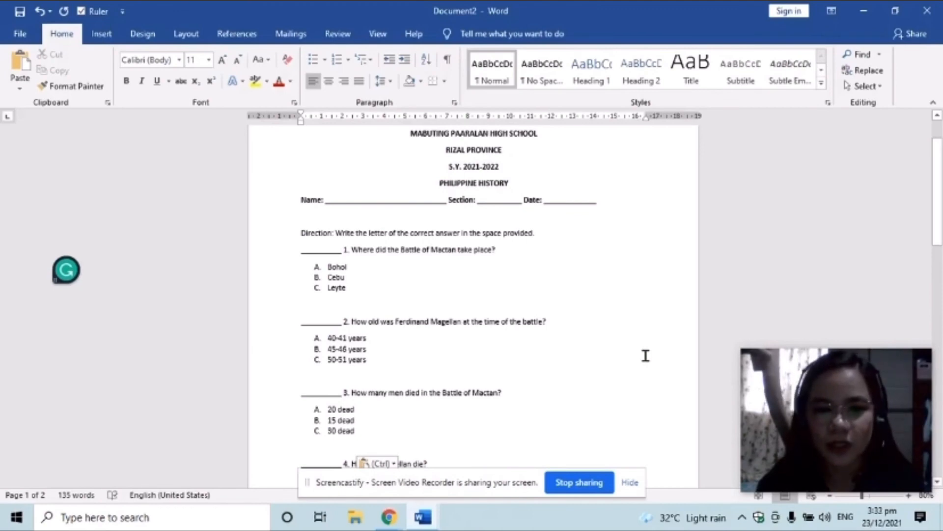
{"action": "scroll", "coordinate": [646, 355], "scroll_direction": "up", "scroll_amount": 2}
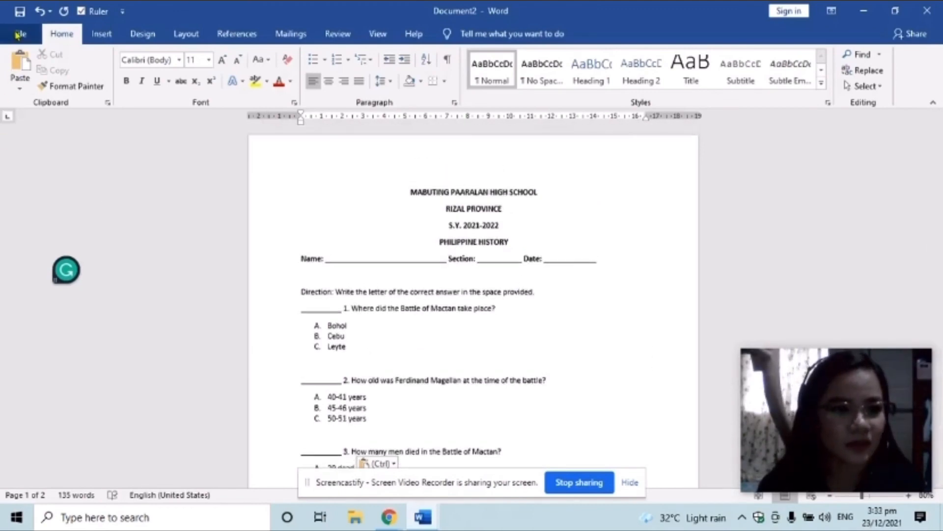
{"action": "scroll", "coordinate": [501, 360], "scroll_direction": "down", "scroll_amount": 4}
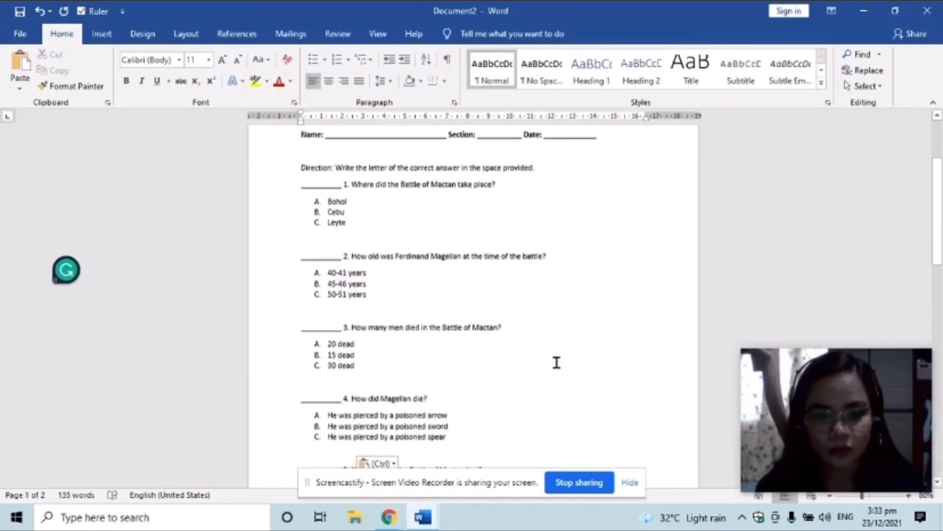
{"action": "scroll", "coordinate": [556, 362], "scroll_direction": "down", "scroll_amount": 7}
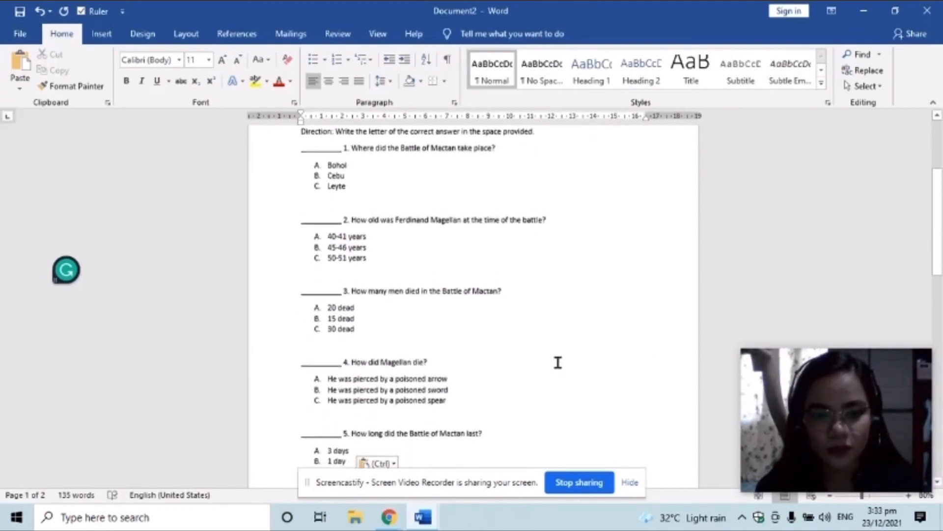
Save the document to Documents with the file name 'Quiz 1 in Philippine History'
{"action": "left_click", "coordinate": [19, 33]}
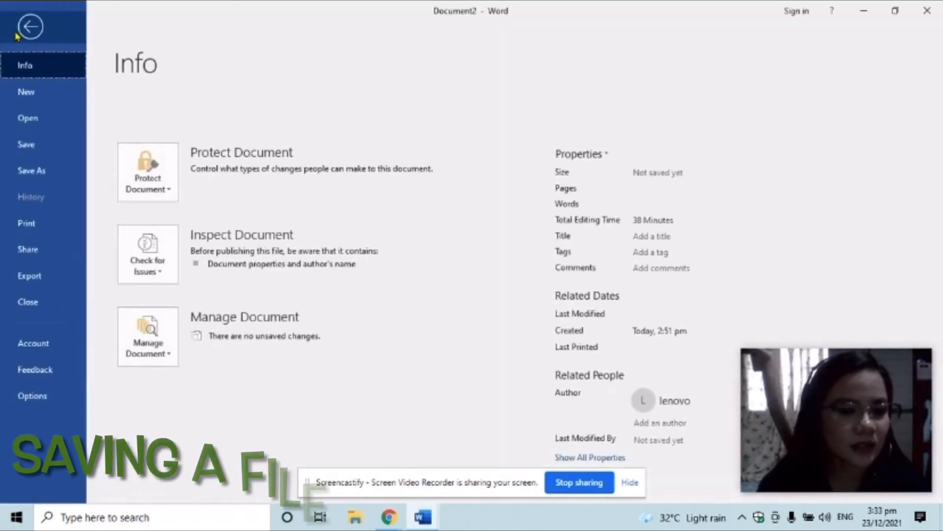
{"action": "left_click", "coordinate": [30, 170]}
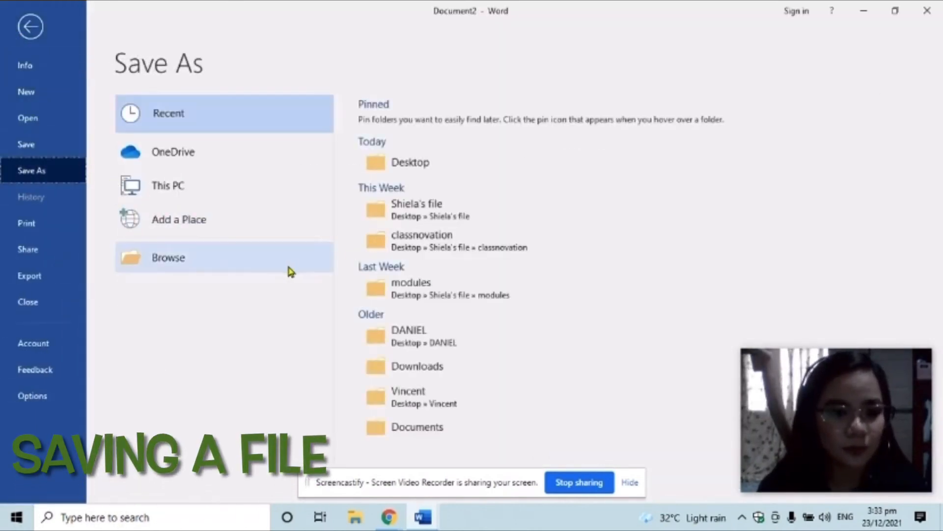
{"action": "left_click", "coordinate": [257, 265]}
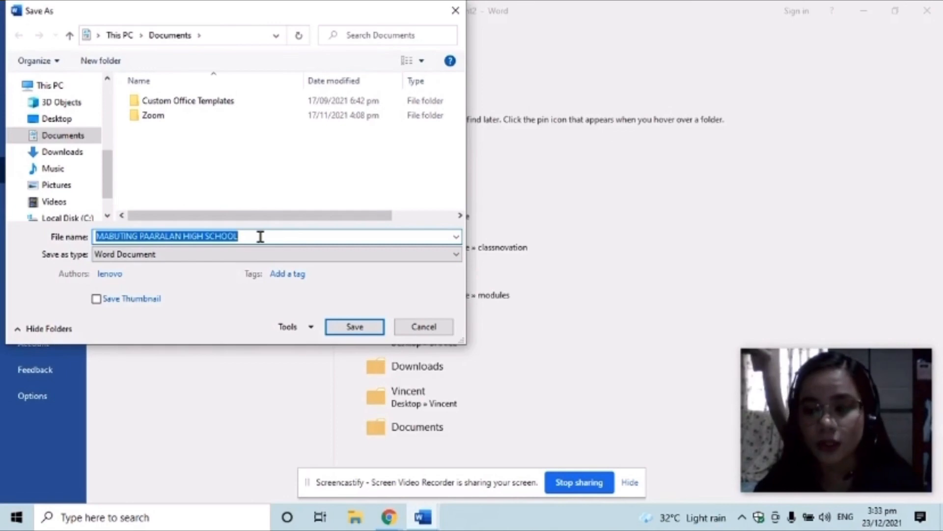
{"action": "key", "text": "BackSpace"}
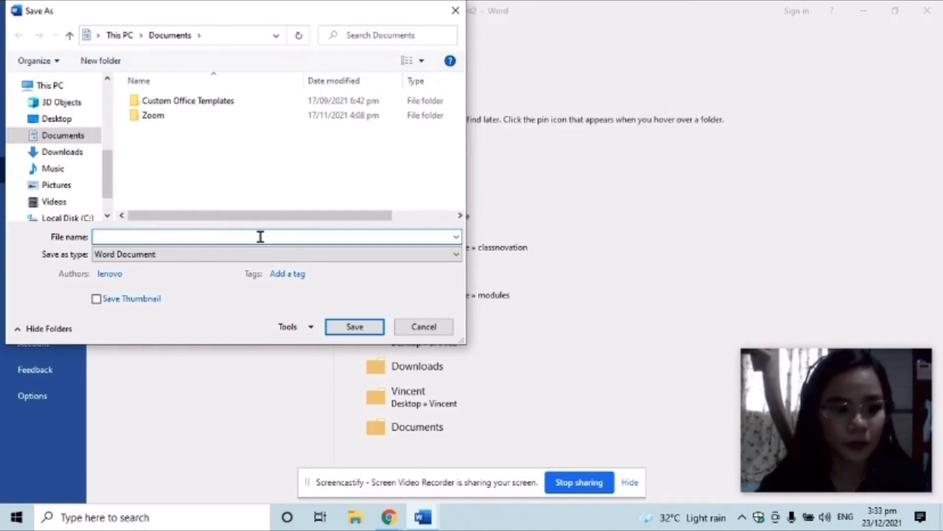
{"action": "type", "text": "Quiz 1 in Philippi"}
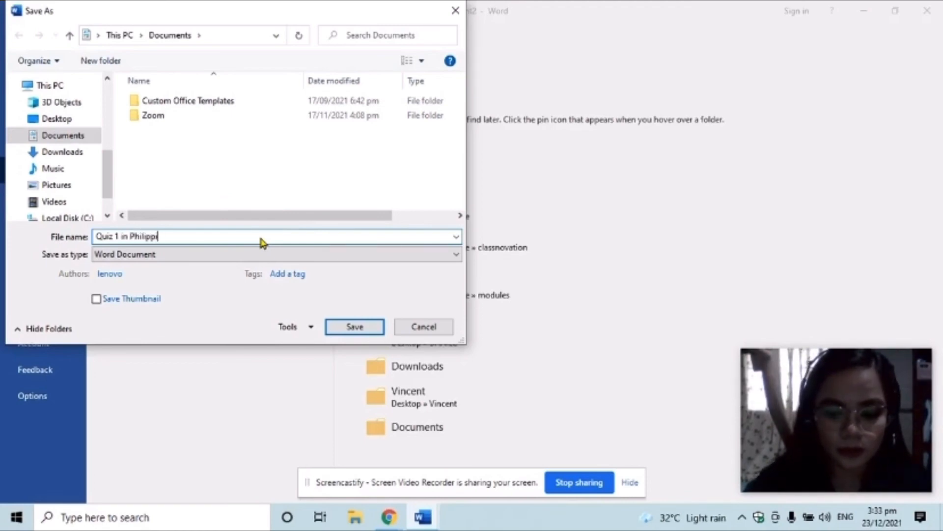
{"action": "type", "text": "ne Histo"}
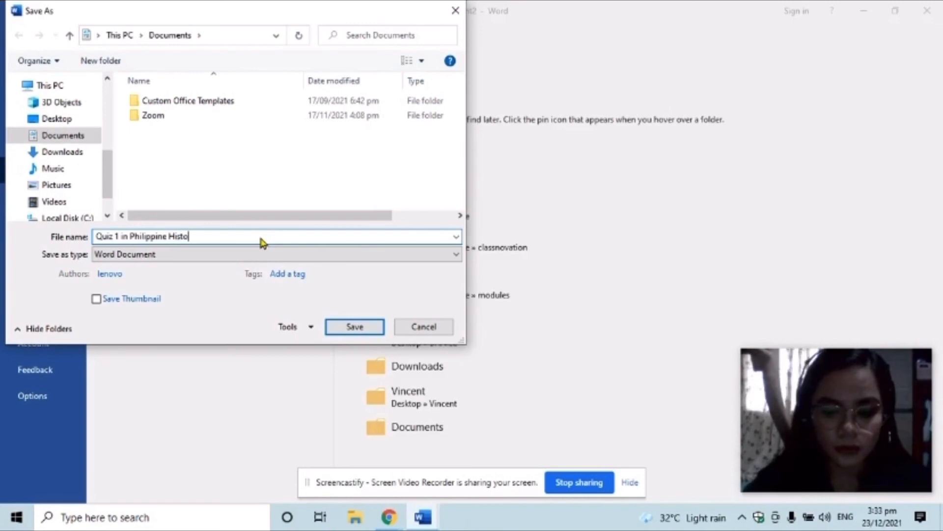
{"action": "type", "text": "ry"}
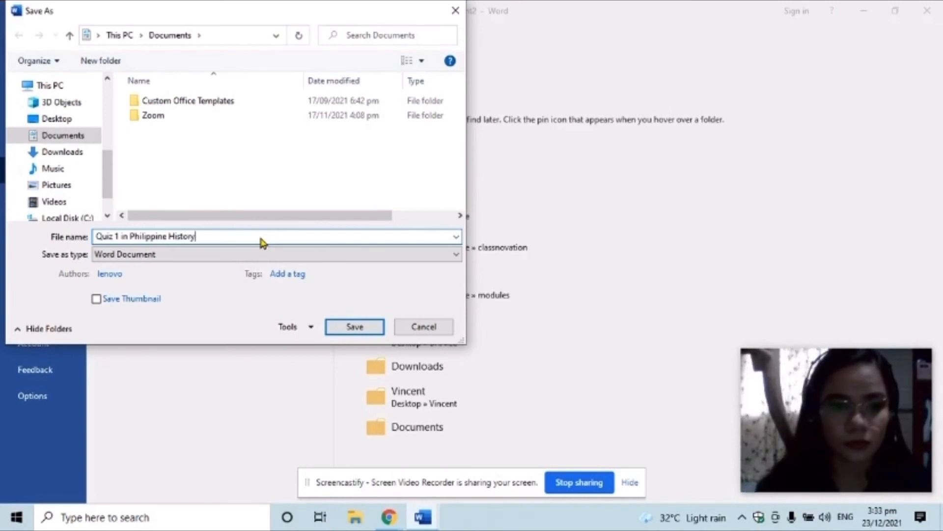
{"action": "left_click", "coordinate": [334, 327]}
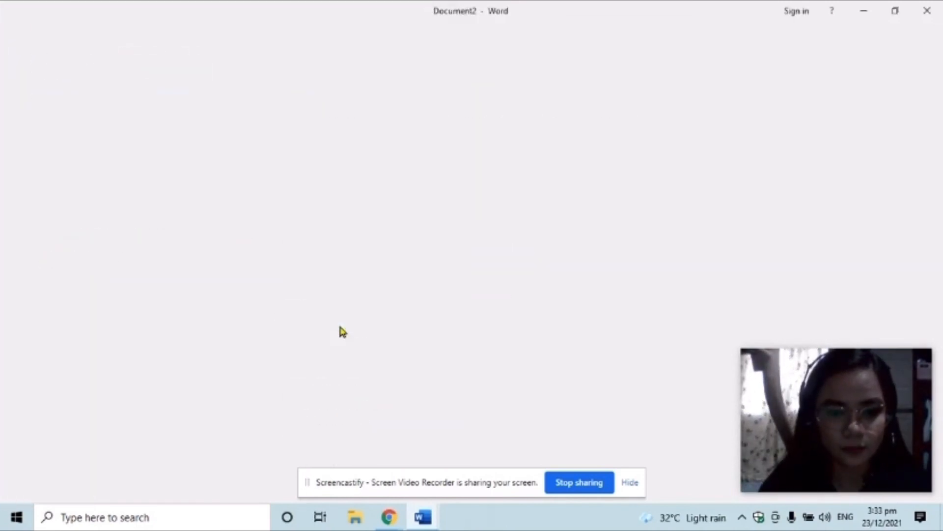
{"action": "scroll", "coordinate": [576, 336], "scroll_direction": "up", "scroll_amount": 5}
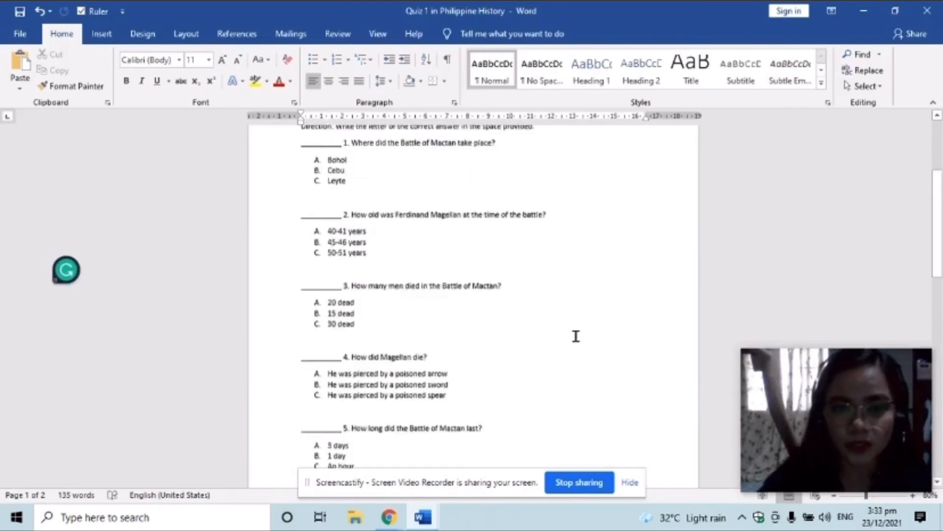
In the print settings, set 30 copies and pages '1', then return without printing
{"action": "scroll", "coordinate": [576, 336], "scroll_direction": "up", "scroll_amount": 3}
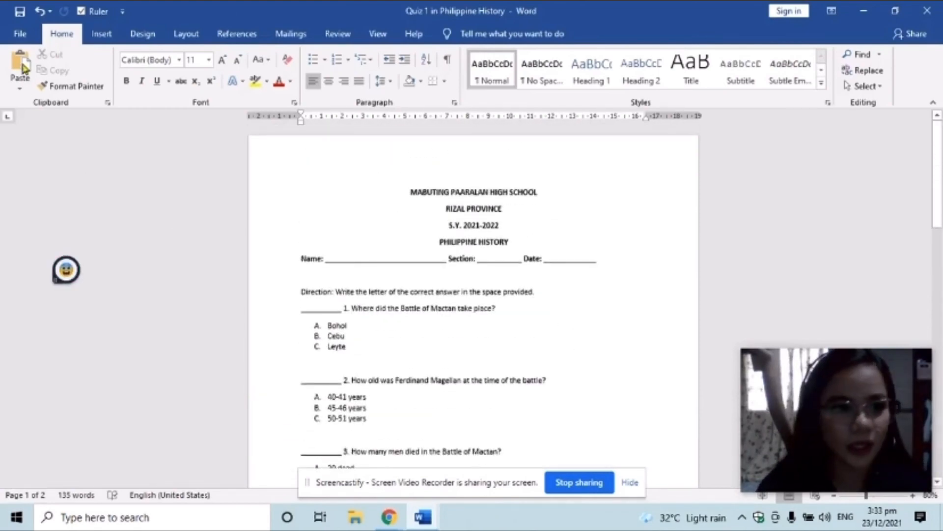
{"action": "left_click", "coordinate": [21, 34]}
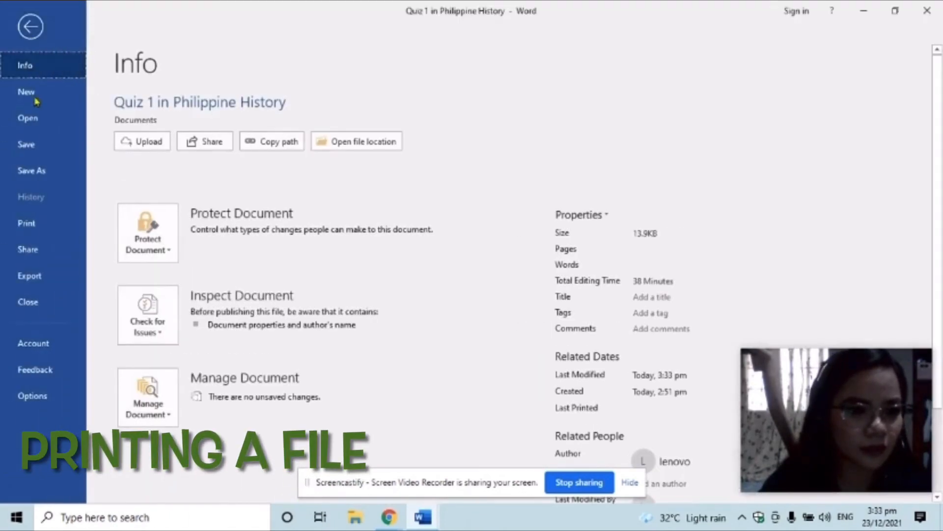
{"action": "left_click", "coordinate": [38, 233]}
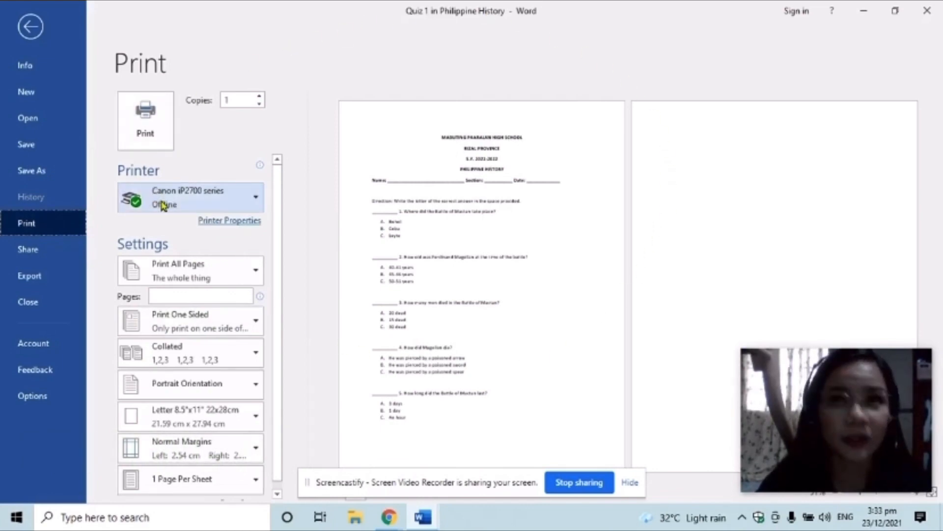
{"action": "mouse_move", "coordinate": [163, 205]}
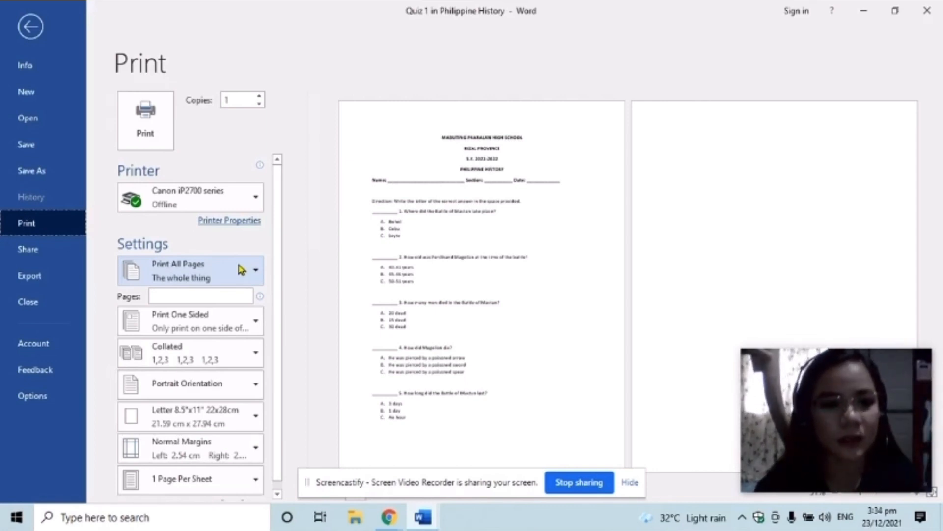
{"action": "left_click", "coordinate": [239, 102]}
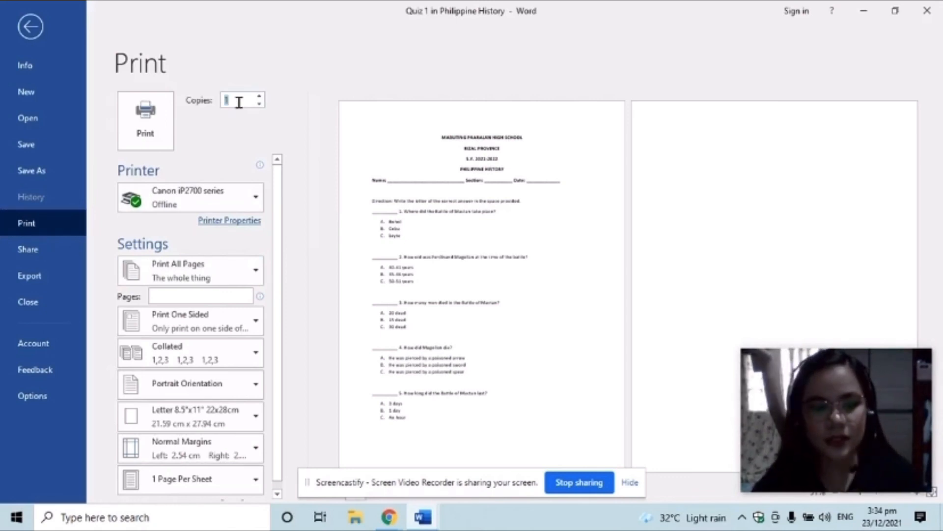
{"action": "type", "text": "30"}
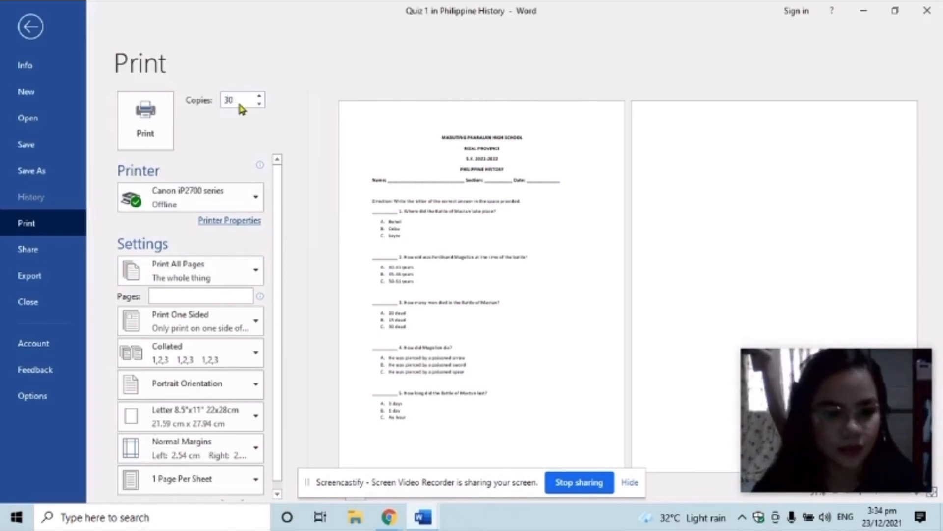
{"action": "left_click", "coordinate": [181, 295]}
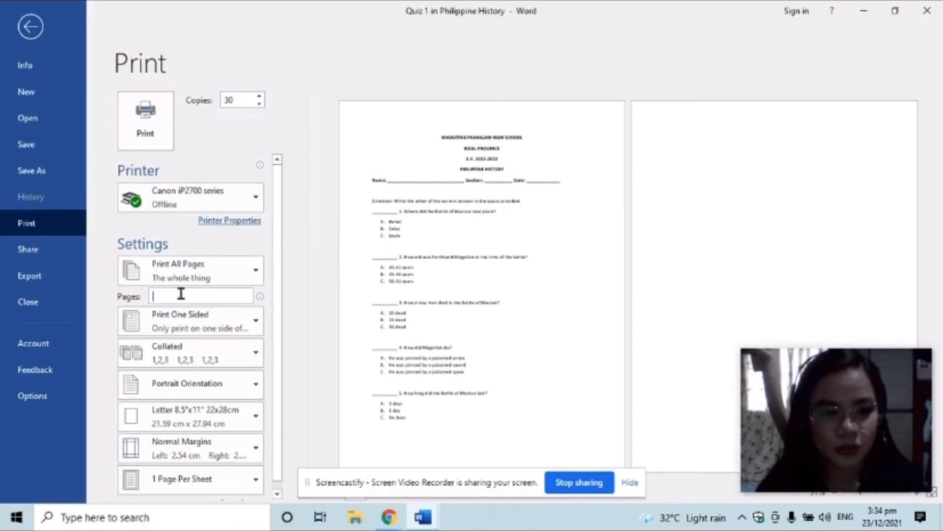
{"action": "type", "text": "1"}
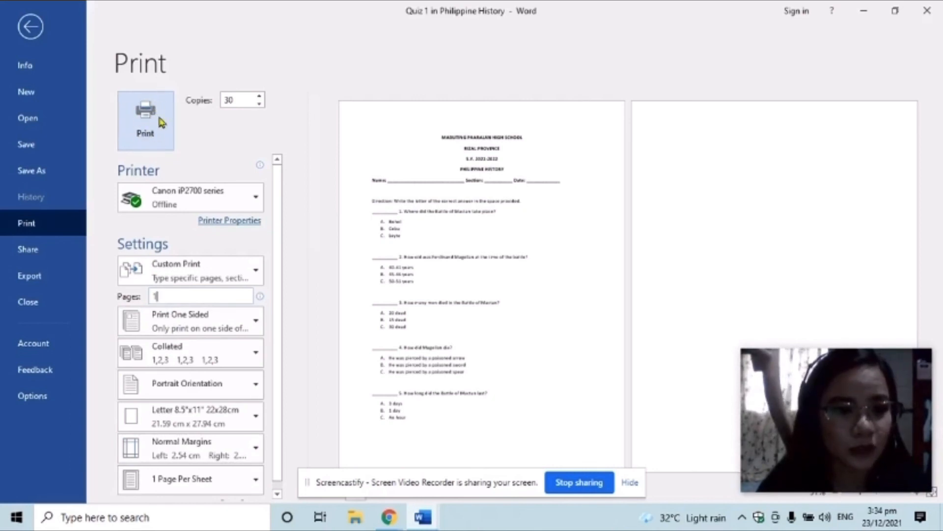
{"action": "left_click", "coordinate": [30, 28]}
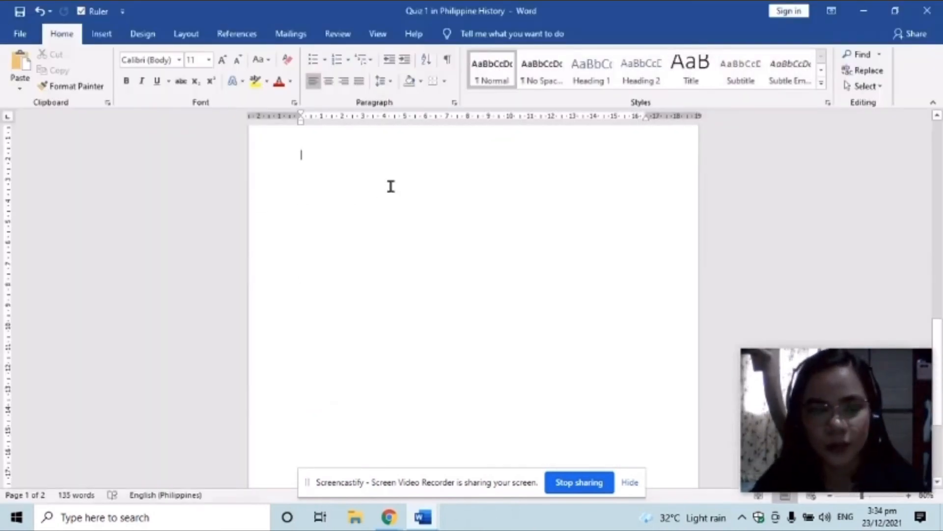
Close 'Quiz 1 in Philippine History', then close the short quiz window
{"action": "scroll", "coordinate": [390, 185], "scroll_direction": "up", "scroll_amount": 15}
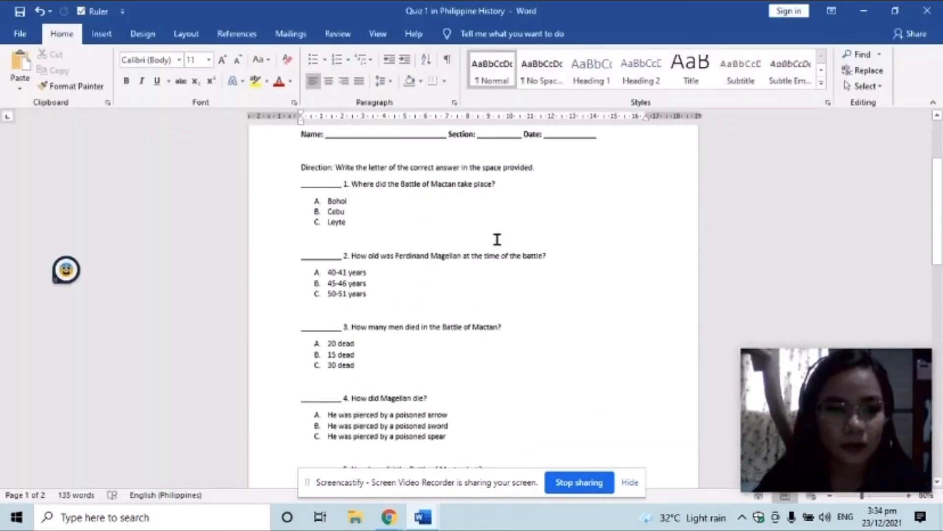
{"action": "scroll", "coordinate": [564, 264], "scroll_direction": "up", "scroll_amount": 3}
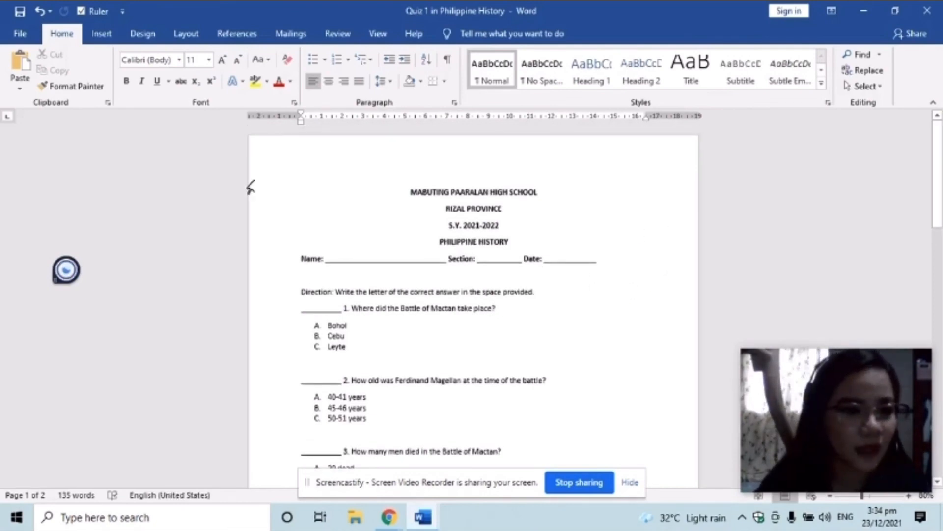
{"action": "left_click", "coordinate": [19, 34]}
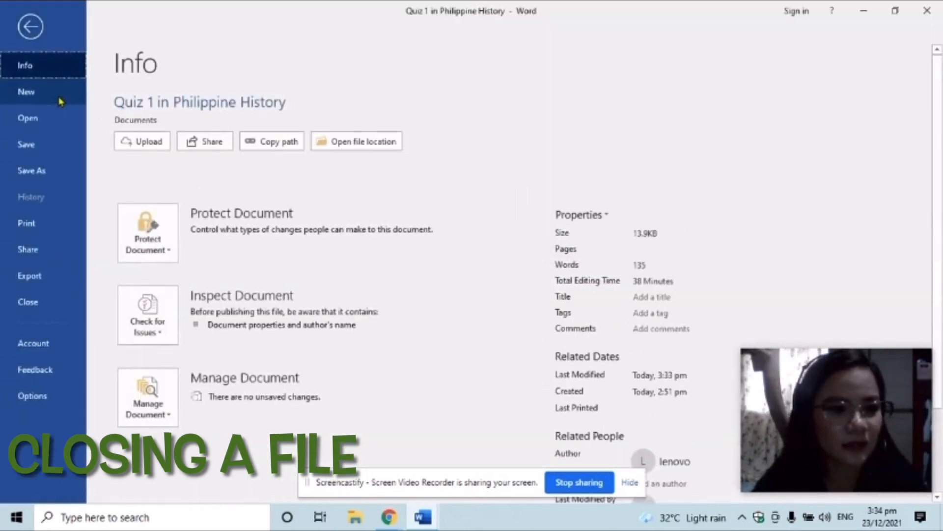
{"action": "left_click", "coordinate": [59, 301]}
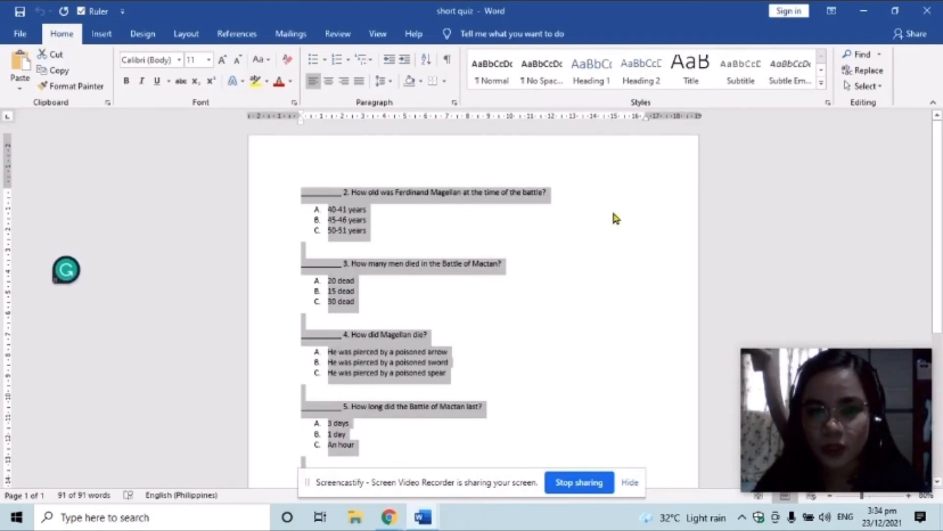
{"action": "left_click", "coordinate": [613, 213]}
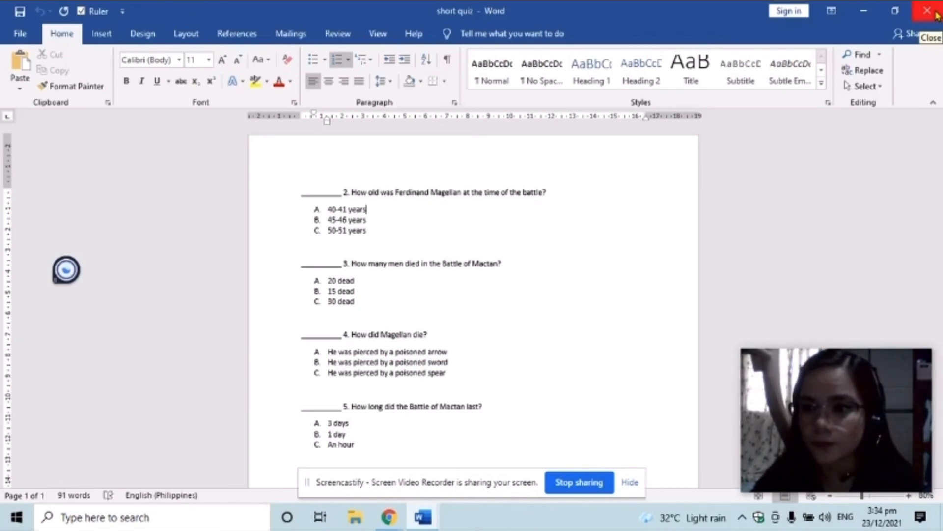
{"action": "left_click", "coordinate": [937, 15]}
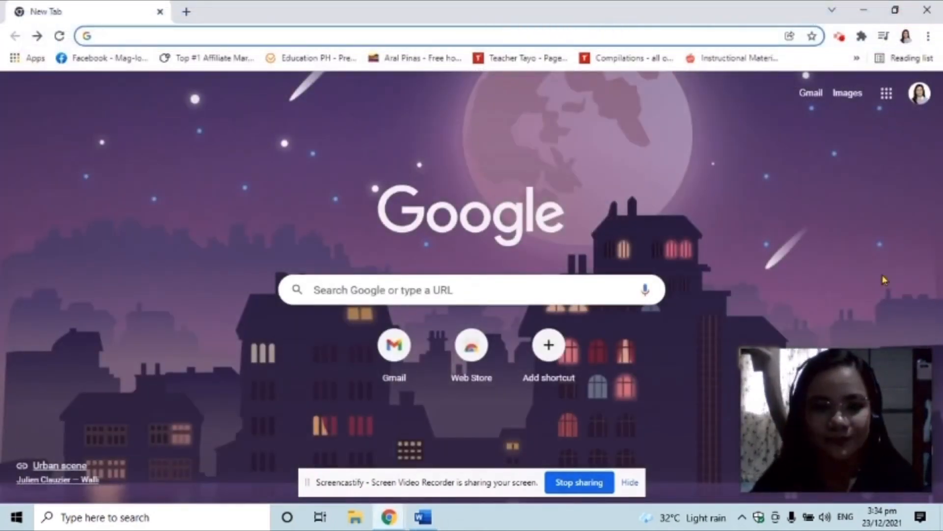